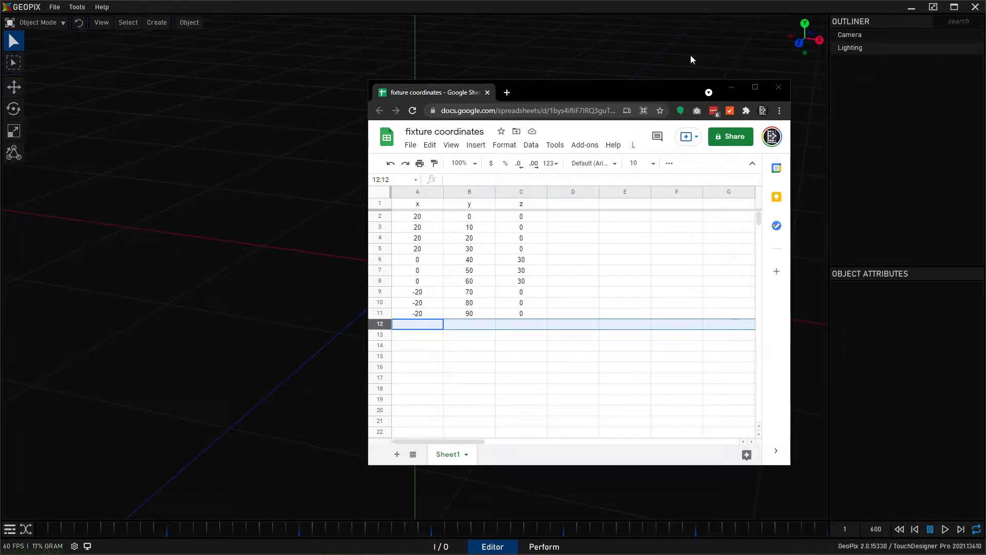
# Step: Review the x, y and z rows in the fixture coordinates sheet and move its window out of view
pyautogui.moveTo(611, 90); pyautogui.dragTo(483, 67)
pyautogui.click(428, 307)
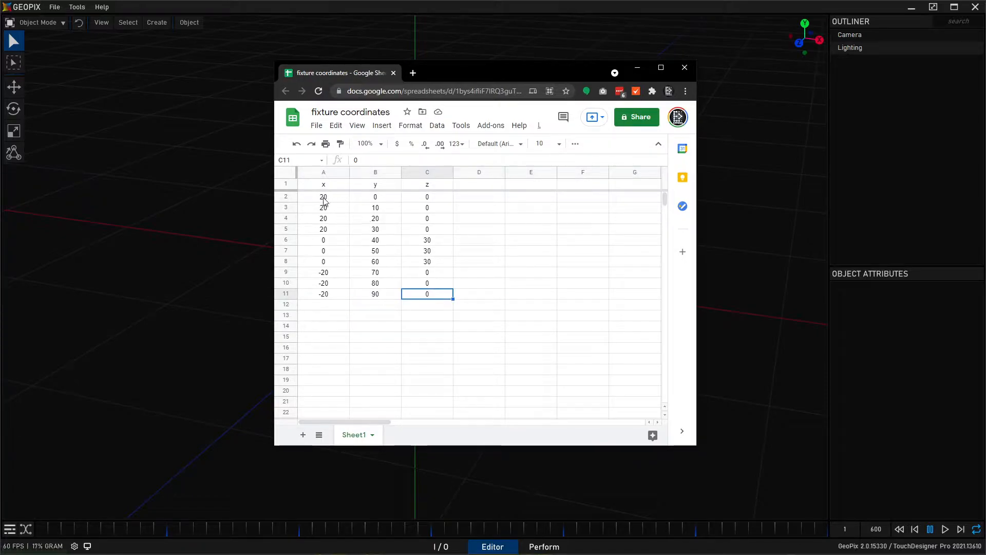
pyautogui.click(325, 197)
pyautogui.click(440, 296)
pyautogui.moveTo(485, 69); pyautogui.dragTo(565, 73)
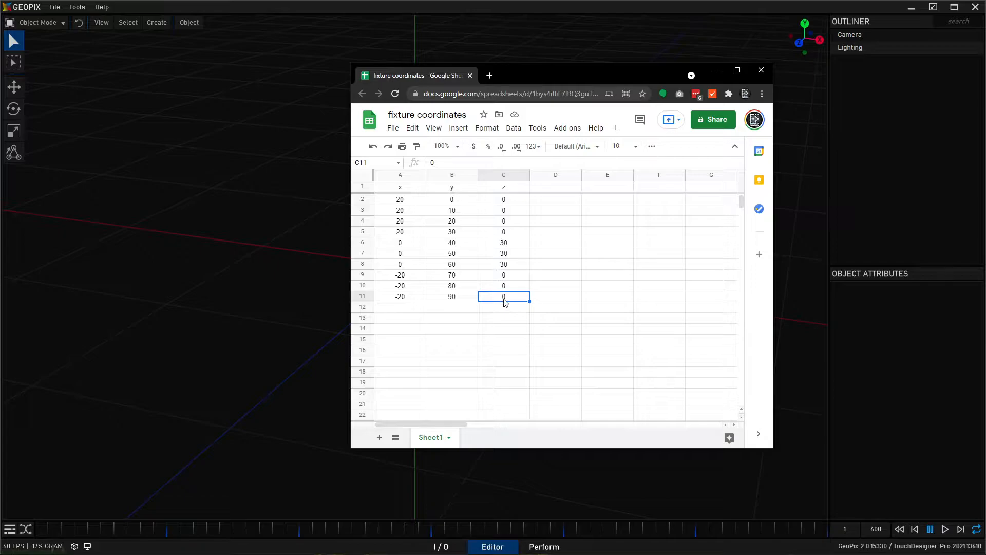
pyautogui.moveTo(518, 291); pyautogui.dragTo(511, 279)
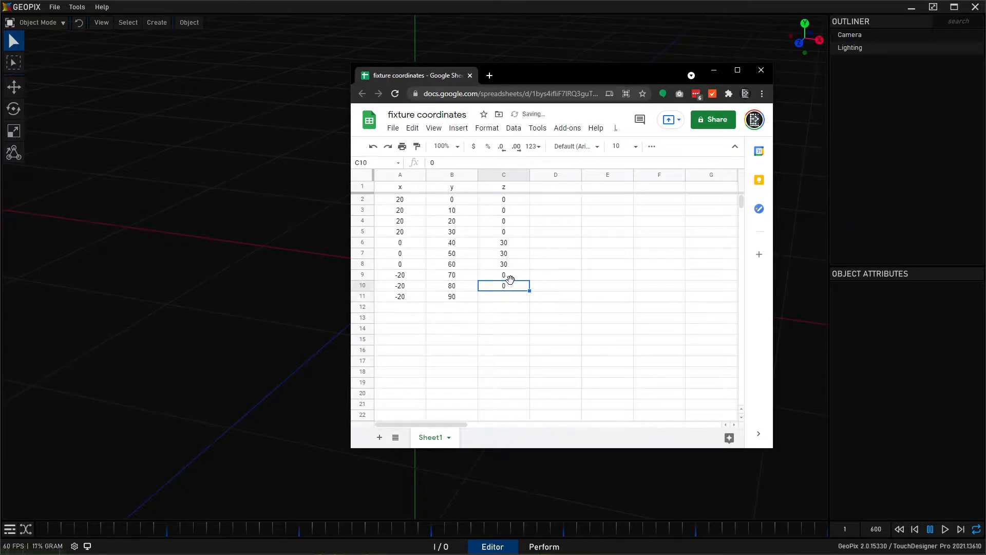
pyautogui.hotkey('ctrl', 'z')
pyautogui.moveTo(600, 67); pyautogui.dragTo(985, 57)
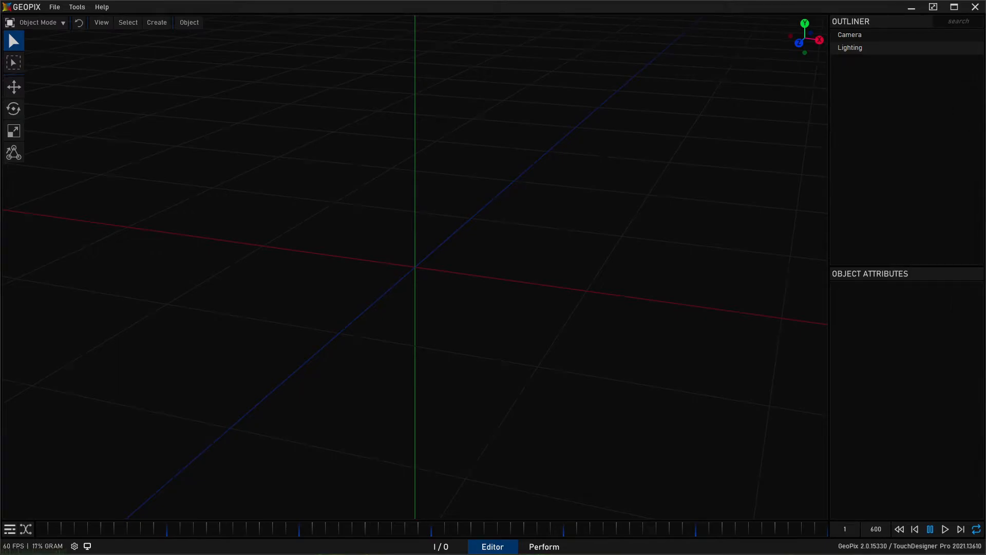
# Step: Create a new Fixture object in the scene
pyautogui.click(54, 7)
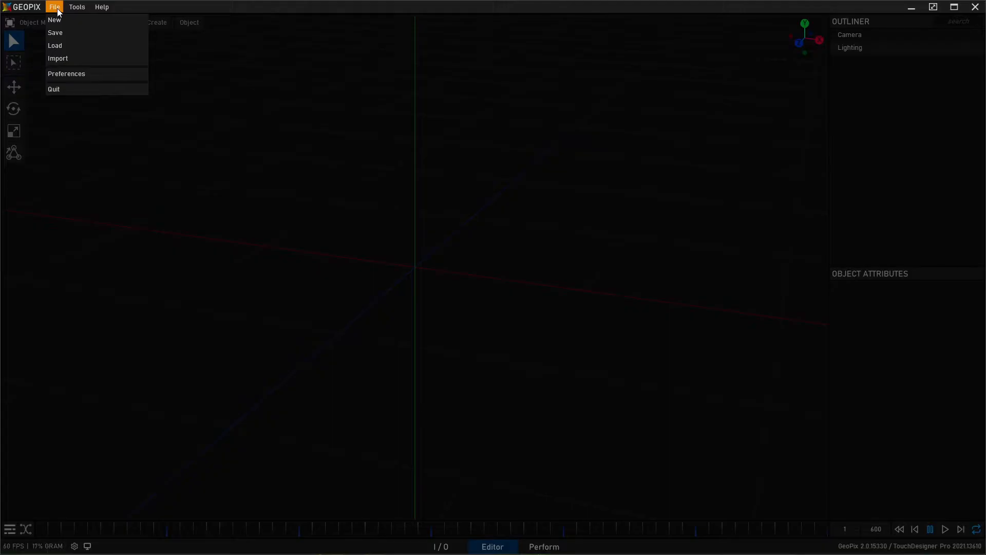
pyautogui.click(56, 8)
pyautogui.click(156, 23)
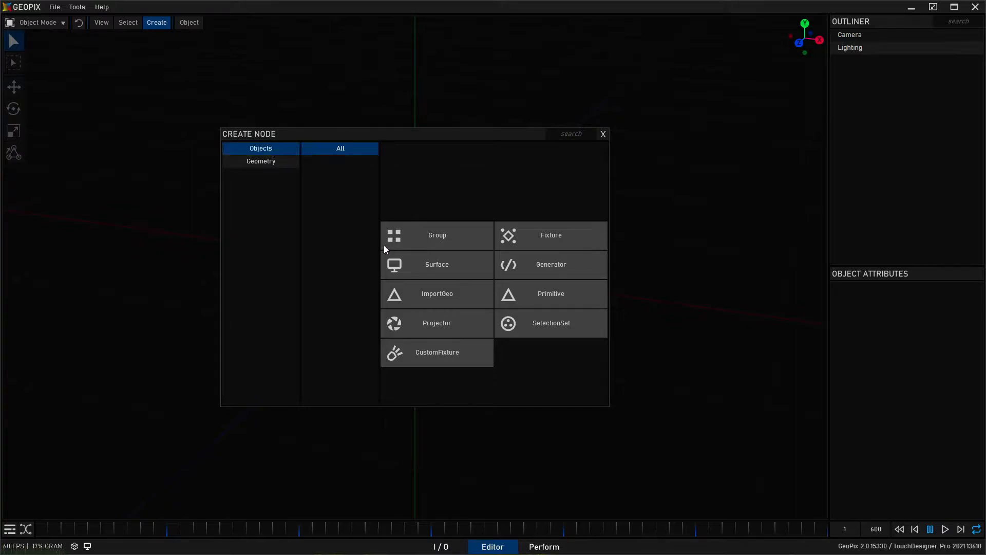
pyautogui.click(564, 235)
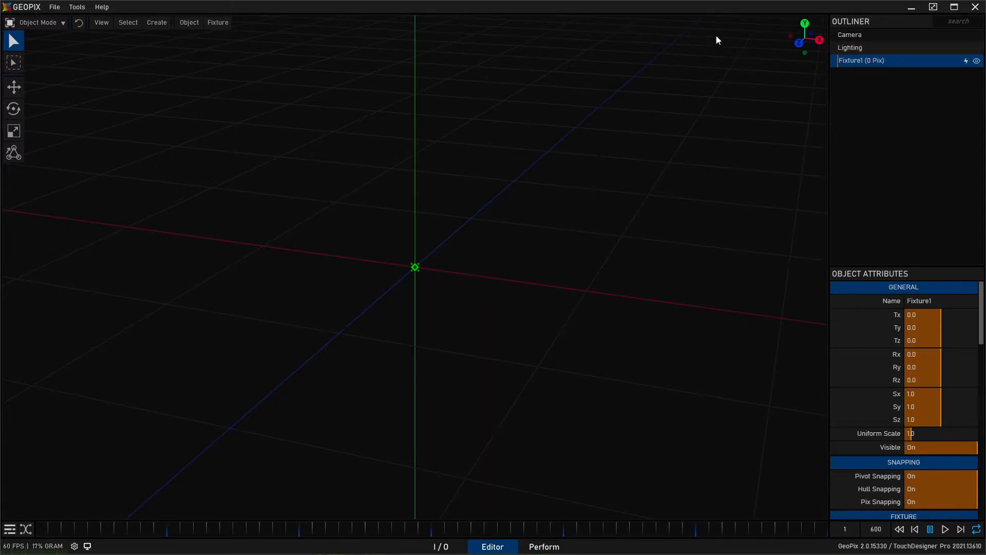
# Step: Switch to Pix Mode and open the Raw Data Editor for the new fixture
pyautogui.click(47, 22)
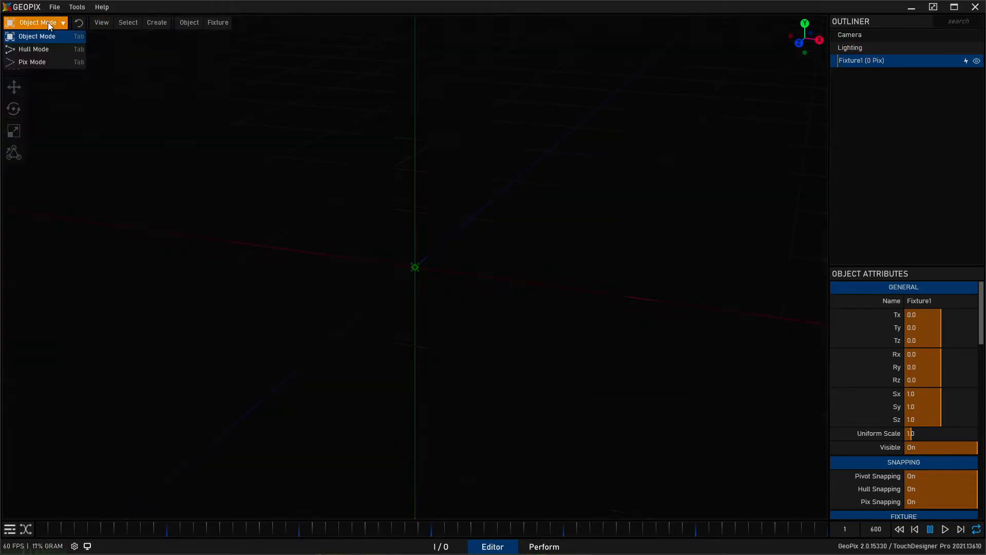
pyautogui.click(59, 63)
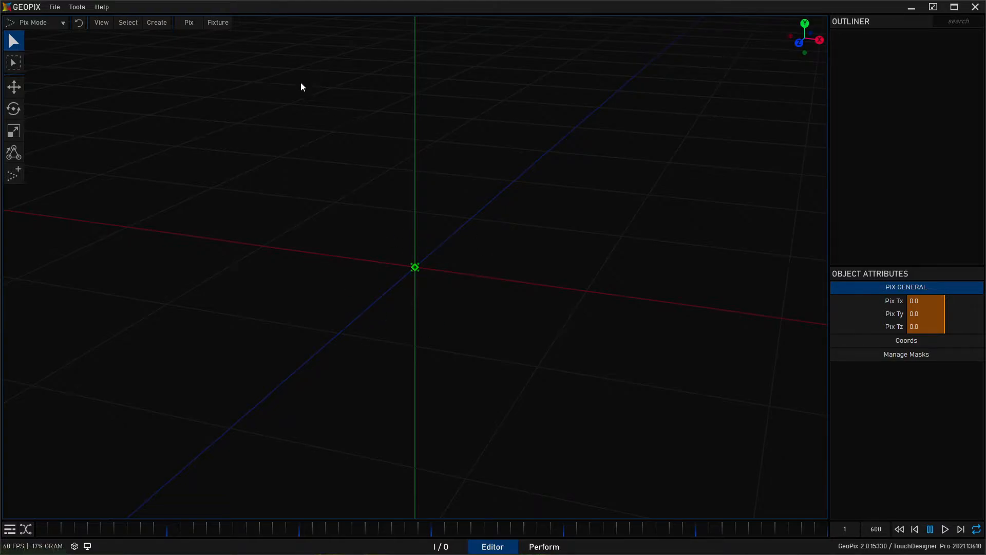
pyautogui.click(225, 24)
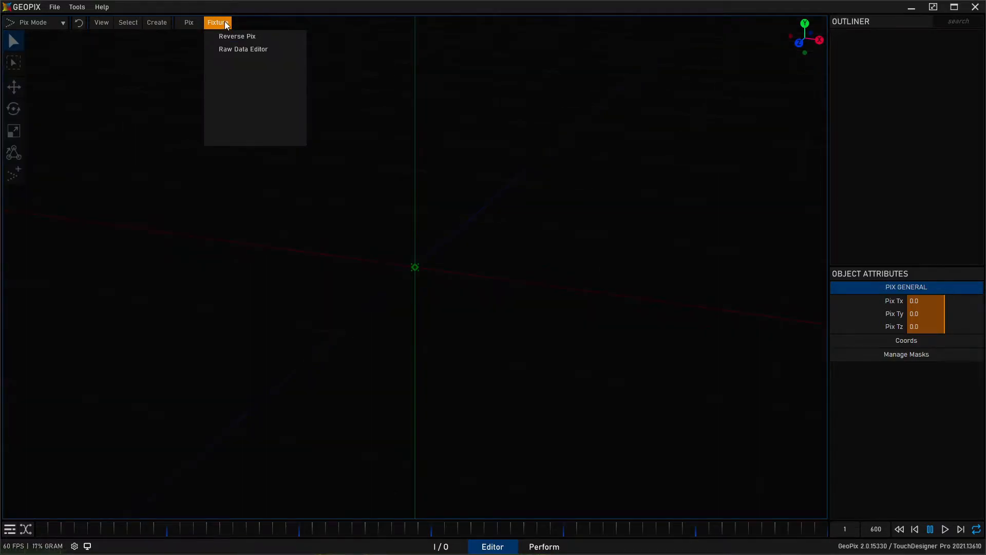
pyautogui.click(245, 49)
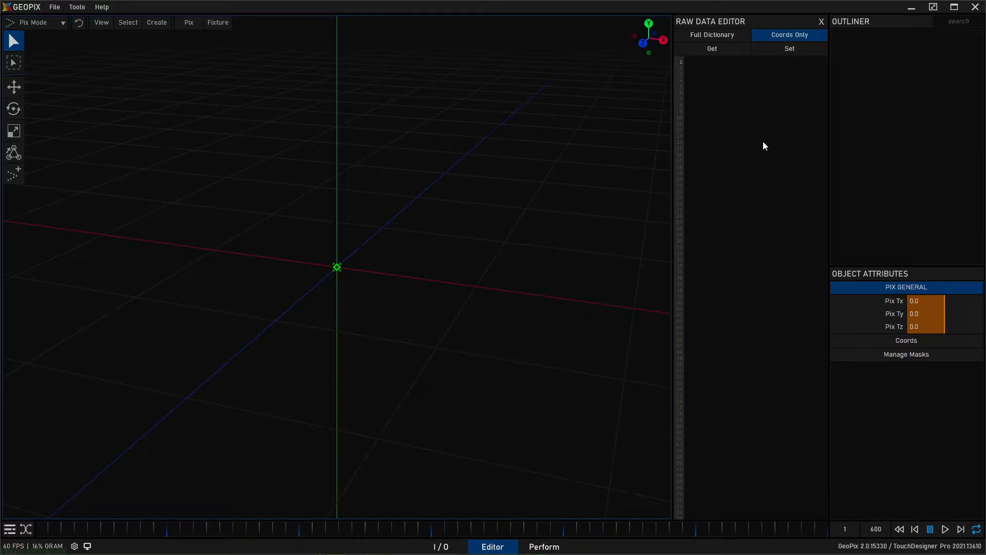
pyautogui.click(824, 23)
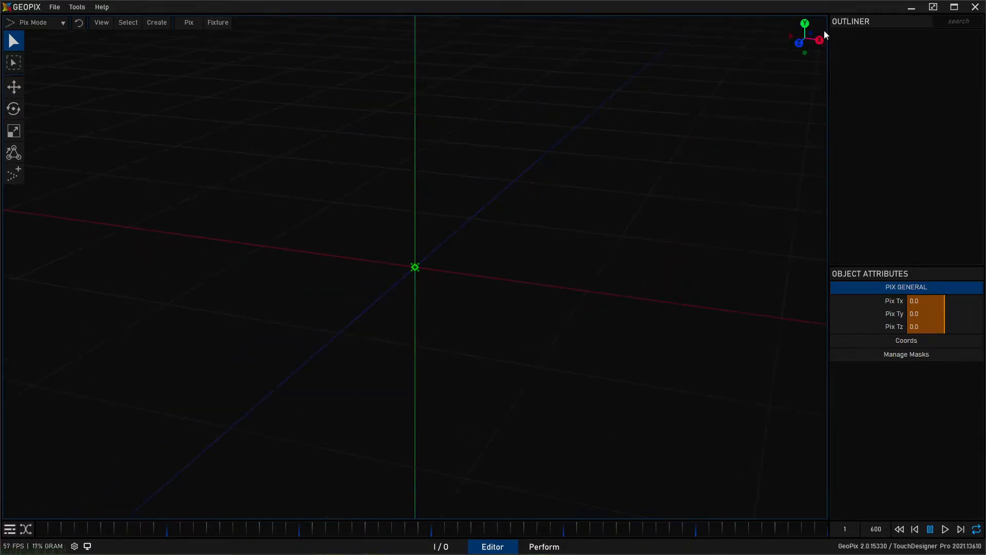
pyautogui.click(923, 341)
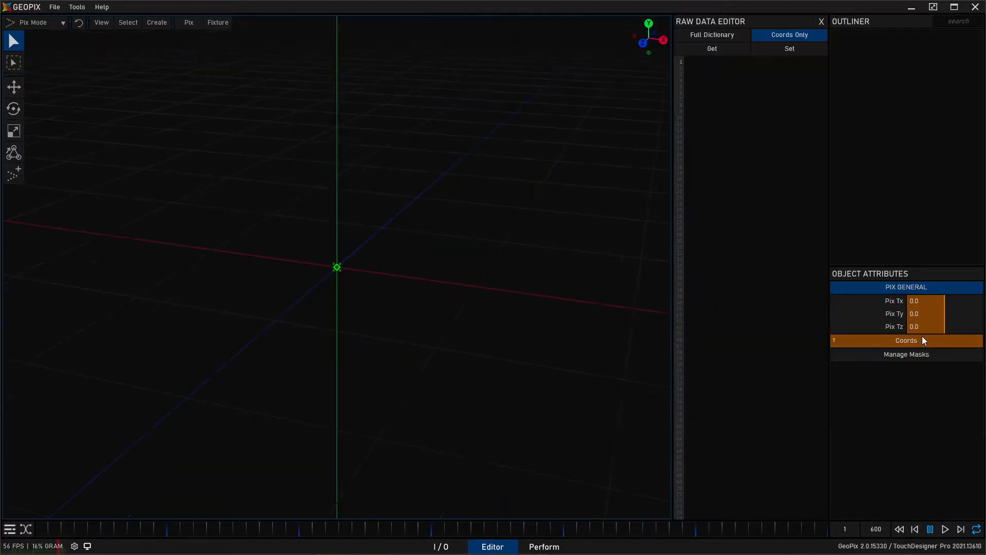
# Step: Compare the Full Dictionary and Coords Only formats in the Raw Data Editor, ending on Coords Only
pyautogui.keyDown('alt'); pyautogui.moveTo(395, 266); pyautogui.dragTo(410, 235); pyautogui.keyUp('alt')
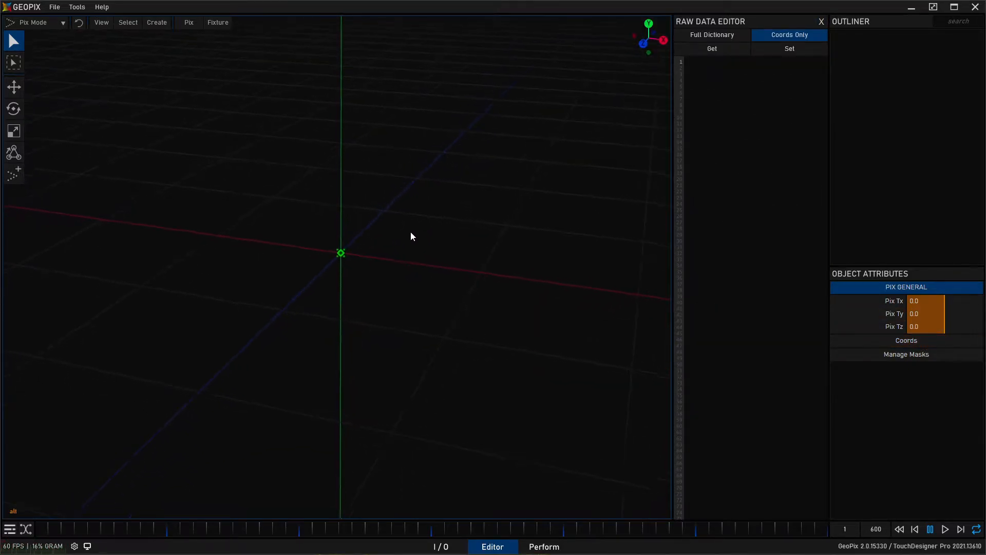
pyautogui.click(708, 35)
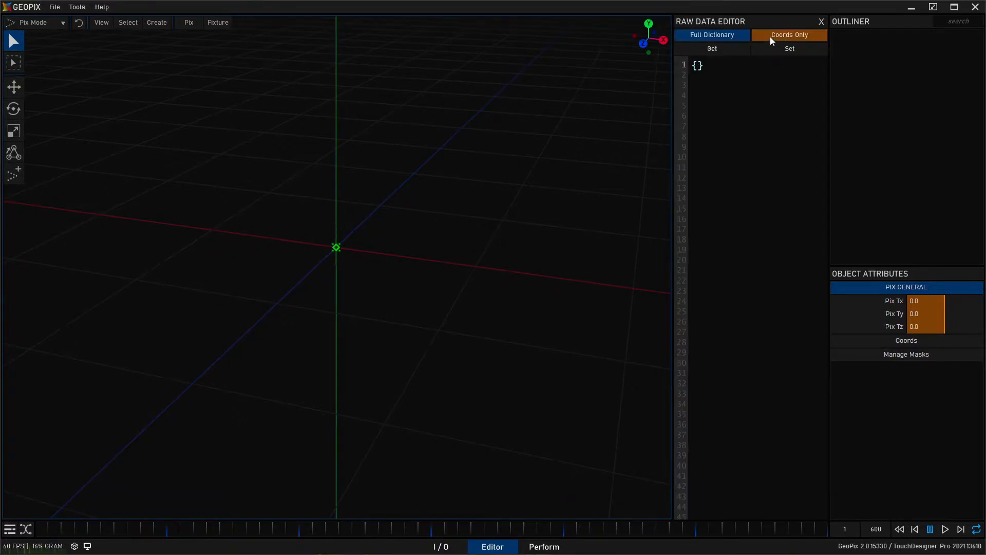
pyautogui.click(817, 34)
pyautogui.click(744, 34)
pyautogui.click(781, 34)
pyautogui.click(733, 33)
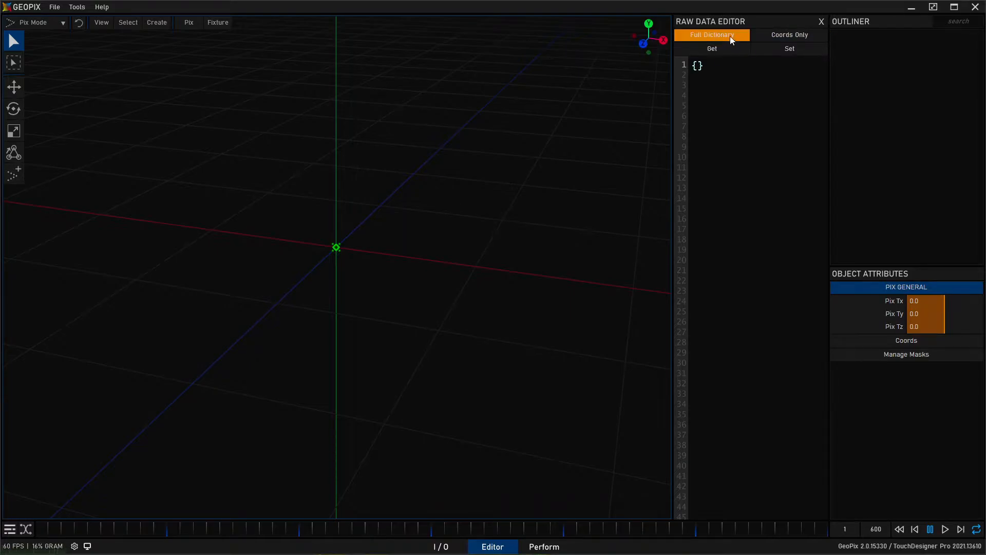
pyautogui.click(791, 36)
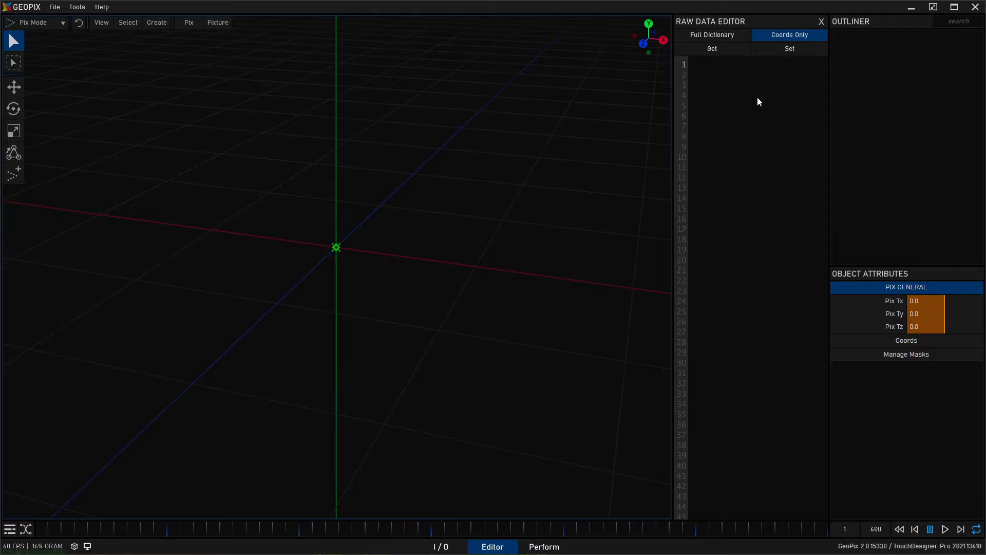
pyautogui.click(747, 287)
# Step: Bring the fixture coordinates sheet back into view and select the range A2:C11 without the header row
pyautogui.moveTo(985, 110); pyautogui.dragTo(195, 74)
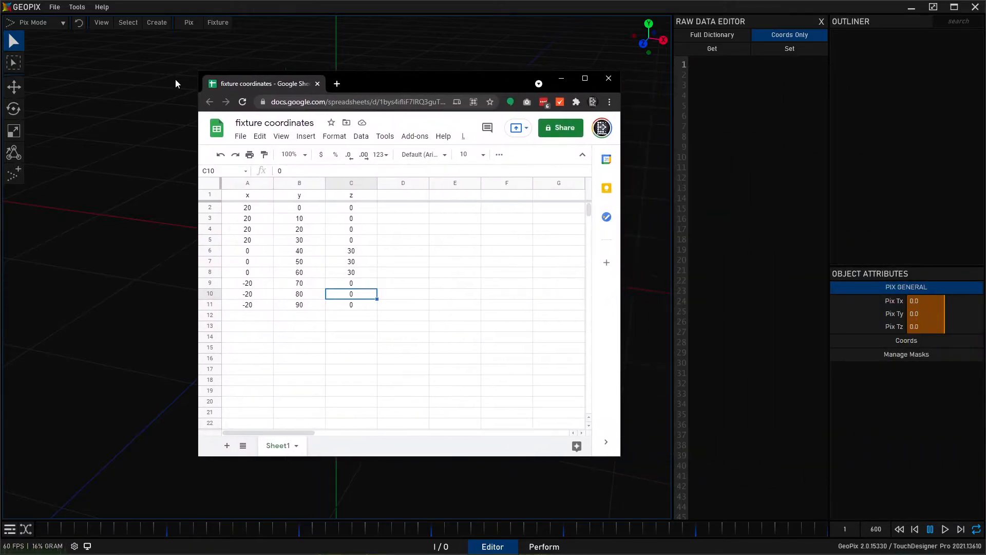
pyautogui.click(257, 209)
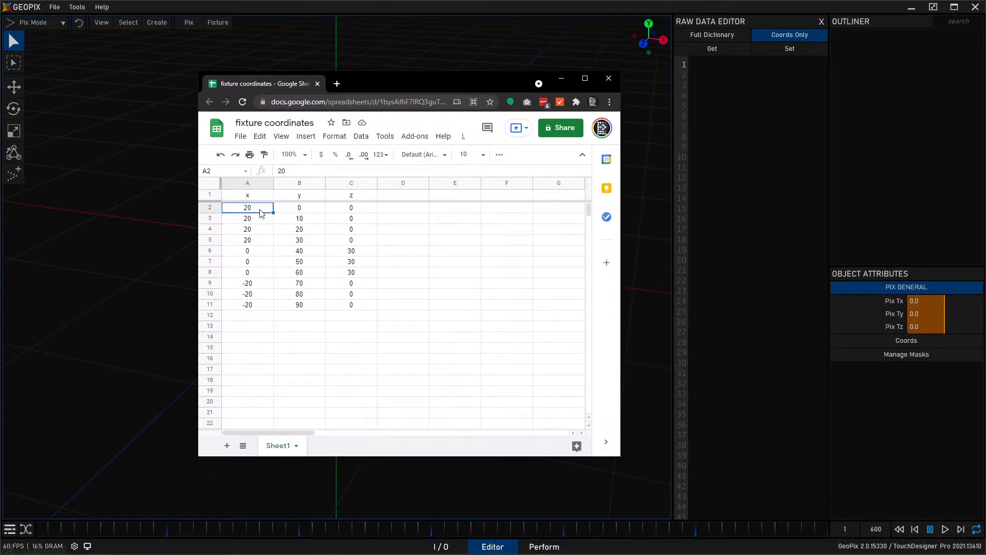
pyautogui.keyDown('shift'); pyautogui.click(352, 307); pyautogui.keyUp('shift')
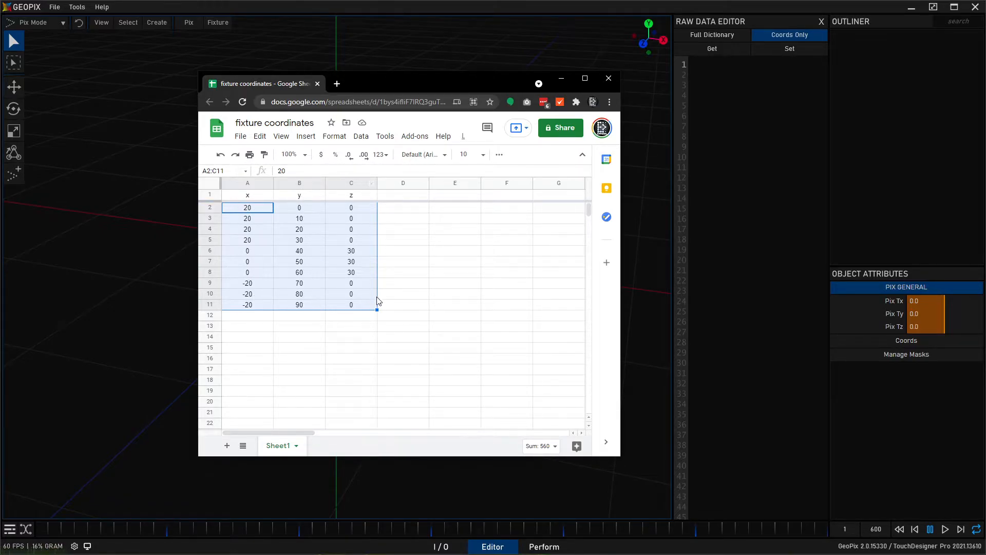
pyautogui.click(259, 318)
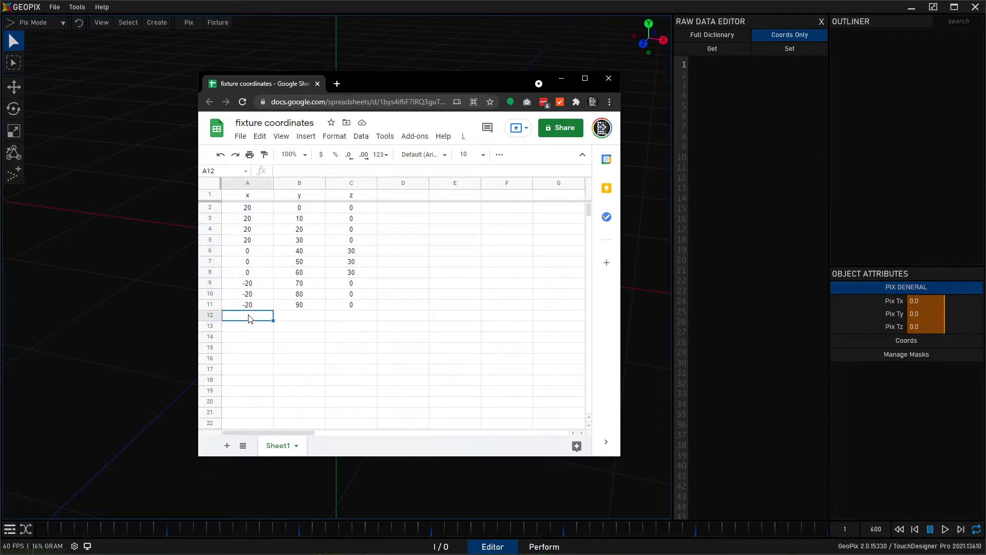
pyautogui.click(243, 208)
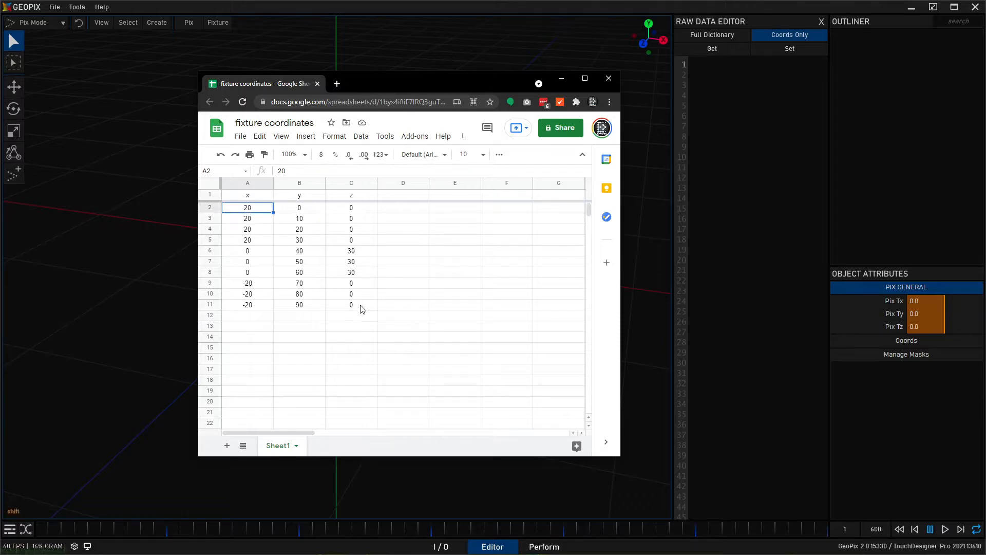
pyautogui.keyDown('shift'); pyautogui.click(359, 307); pyautogui.keyUp('shift')
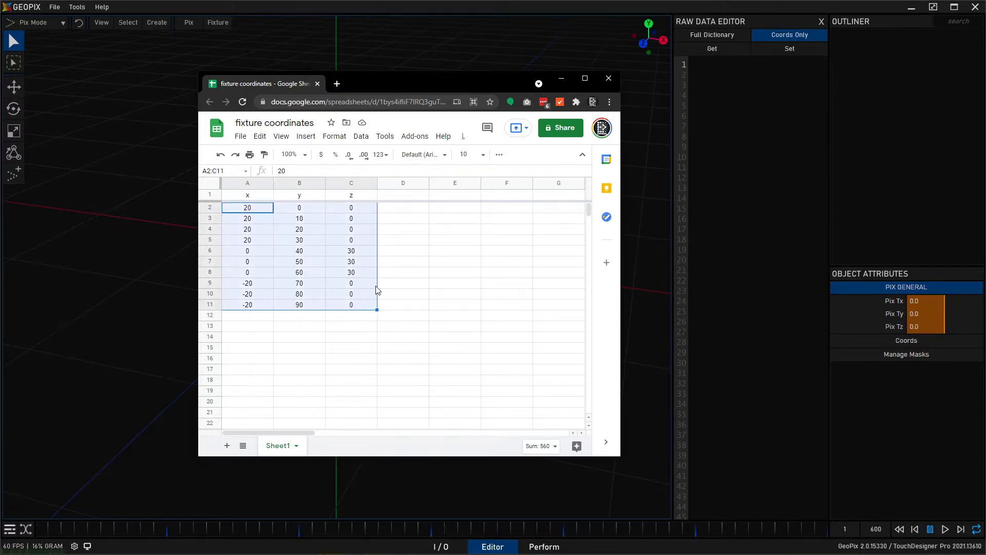
# Step: Insert a blank row below row 5 of the sheet and undo the insertion
pyautogui.rightClick(210, 240)
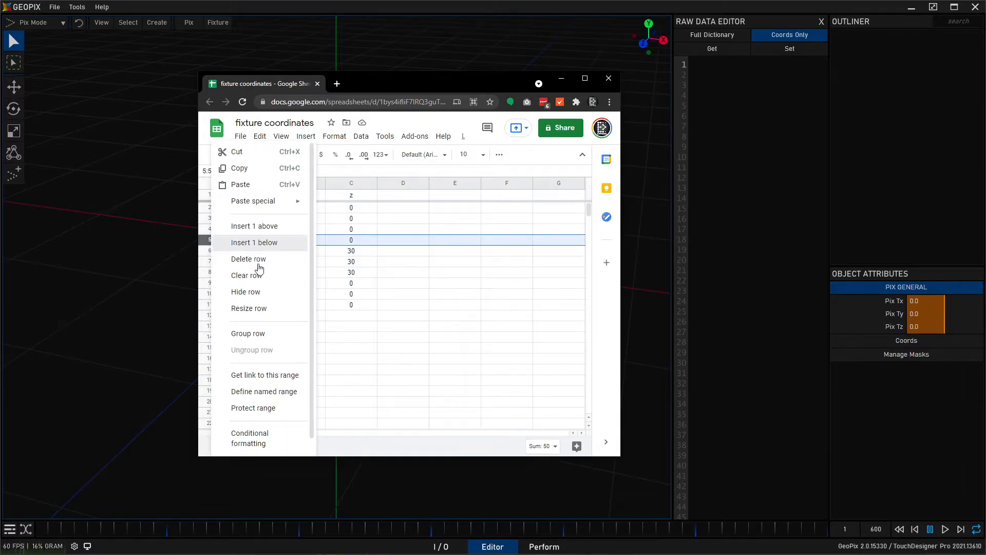
pyautogui.click(252, 242)
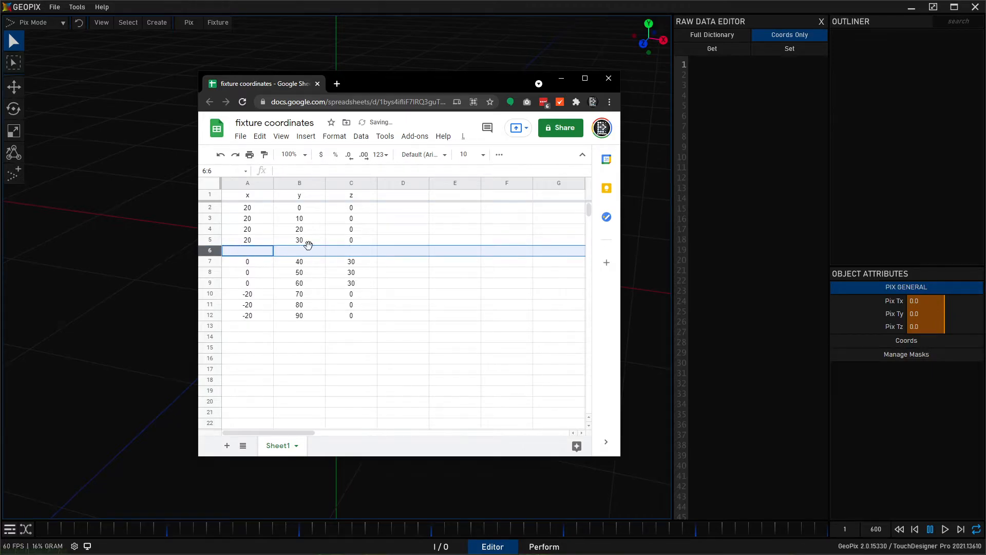
pyautogui.hotkey('ctrl', 'z')
# Step: Copy the coordinate cells A2:C11 and move the spreadsheet window out of view
pyautogui.click(236, 207)
pyautogui.keyDown('shift'); pyautogui.click(343, 306); pyautogui.keyUp('shift')
pyautogui.hotkey('ctrl', 'c')
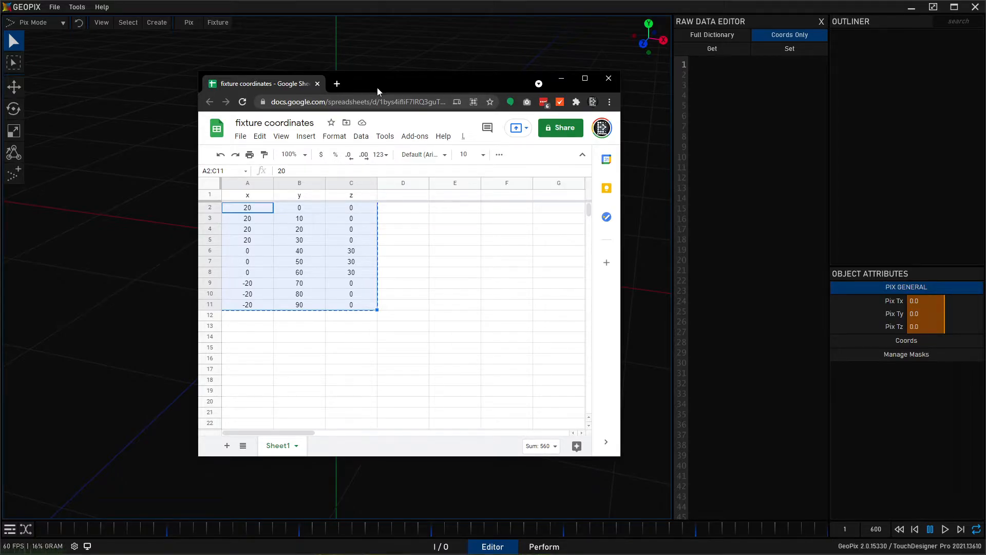
pyautogui.moveTo(377, 87); pyautogui.dragTo(985, 172)
# Step: Paste the copied coordinates into the Raw Data Editor and set them on the fixture
pyautogui.click(742, 117)
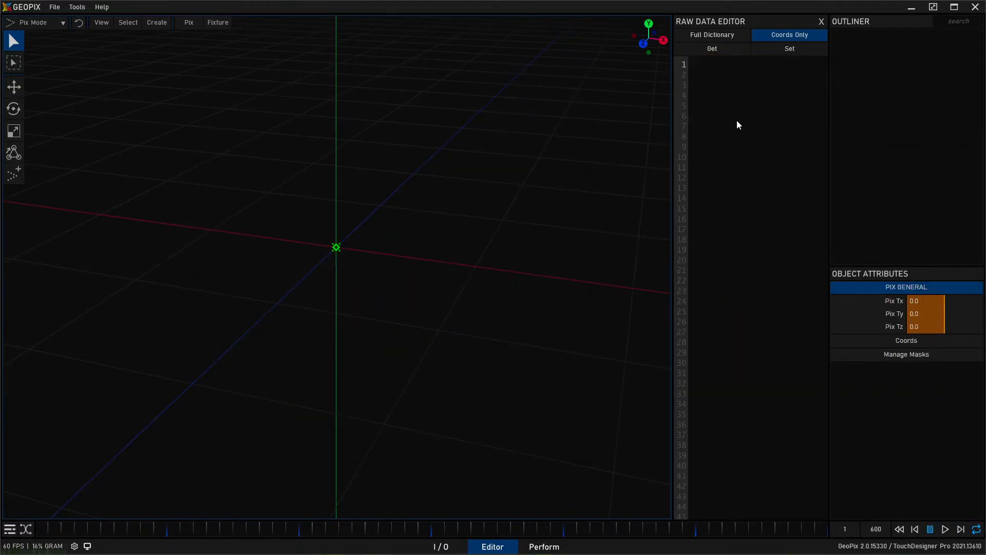
pyautogui.hotkey('ctrl', 'v')
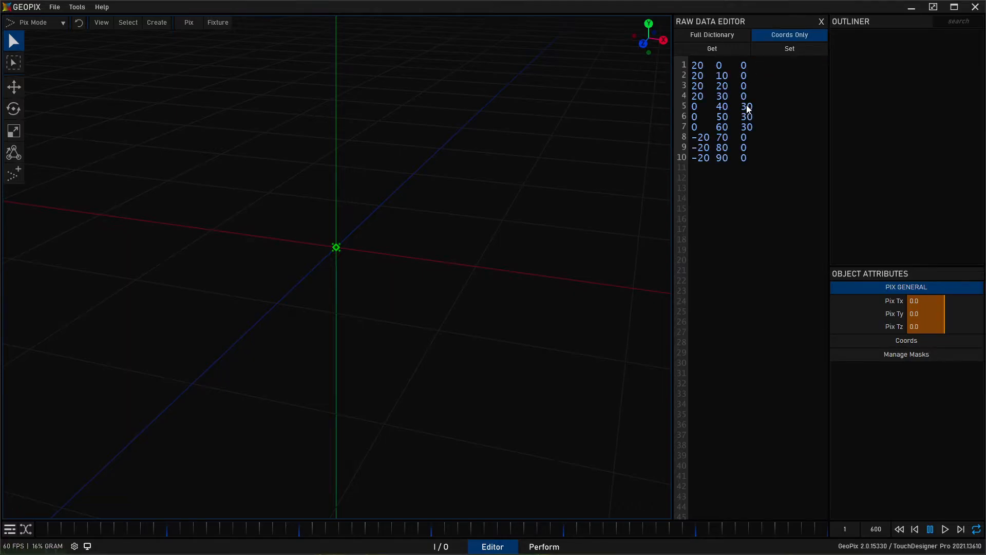
pyautogui.click(773, 50)
pyautogui.keyDown('alt'); pyautogui.moveTo(312, 138); pyautogui.dragTo(366, 247); pyautogui.keyUp('alt')
# Step: In Object Mode, duplicate the fixture and move the copy about 84 units along the X axis
pyautogui.click(40, 26)
pyautogui.click(46, 36)
pyautogui.keyDown('alt'); pyautogui.moveTo(366, 266); pyautogui.dragTo(357, 300); pyautogui.keyUp('alt')
pyautogui.press('w')
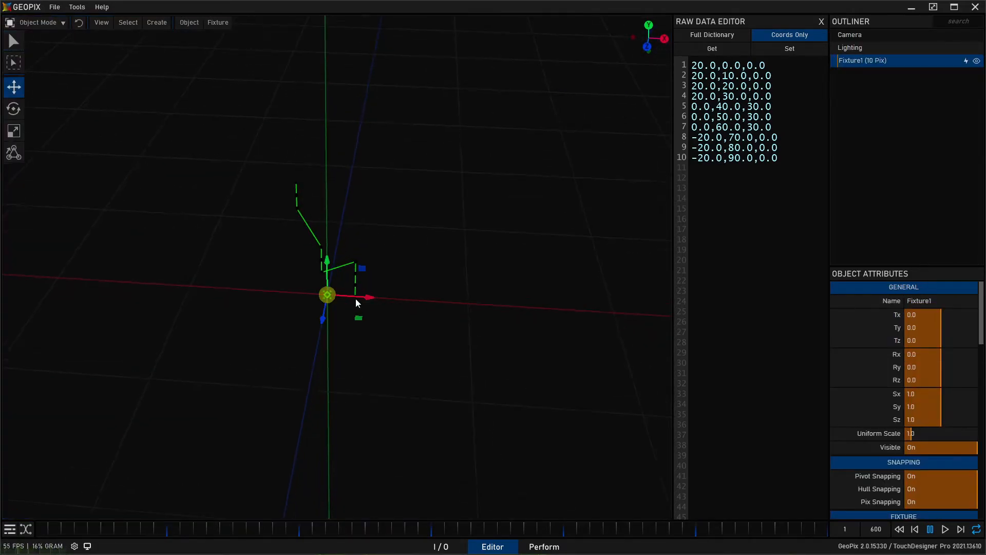
pyautogui.hotkey('ctrl', 'd')
pyautogui.click(469, 312)
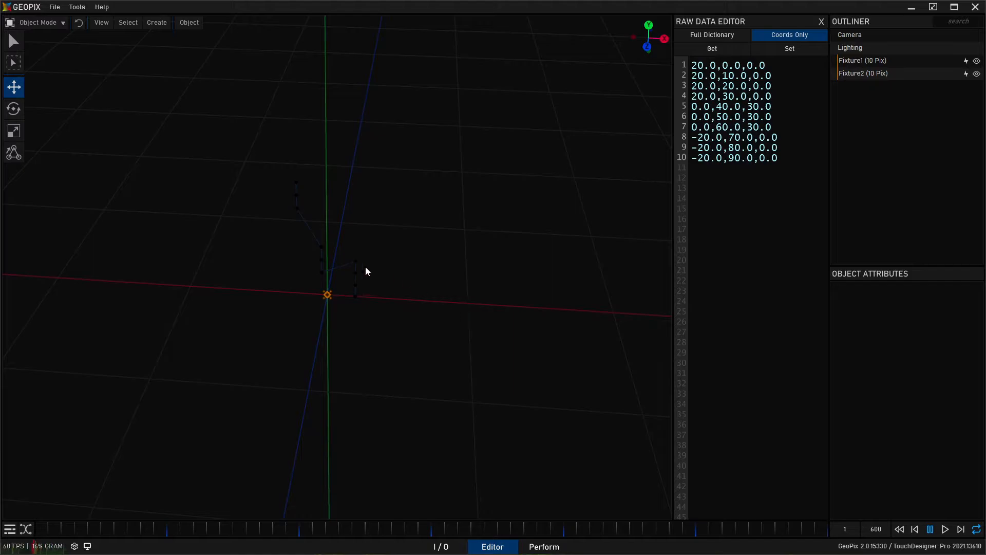
pyautogui.click(868, 74)
pyautogui.moveTo(365, 299); pyautogui.dragTo(482, 306)
pyautogui.keyDown('alt'); pyautogui.moveTo(416, 343); pyautogui.dragTo(473, 262); pyautogui.keyUp('alt')
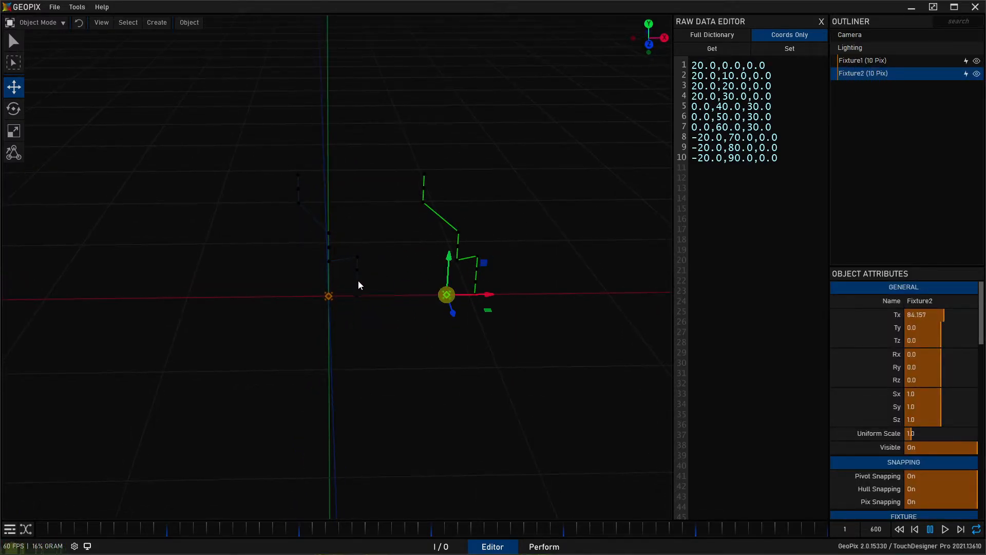
# Step: Delete the duplicated fixture and select the original one at the origin
pyautogui.press('Delete')
pyautogui.click(329, 297)
pyautogui.keyDown('alt'); pyautogui.moveTo(484, 229); pyautogui.dragTo(322, 220); pyautogui.keyUp('alt')
# Step: Return the original fixture to Pix Mode with the selection tool active
pyautogui.click(63, 23)
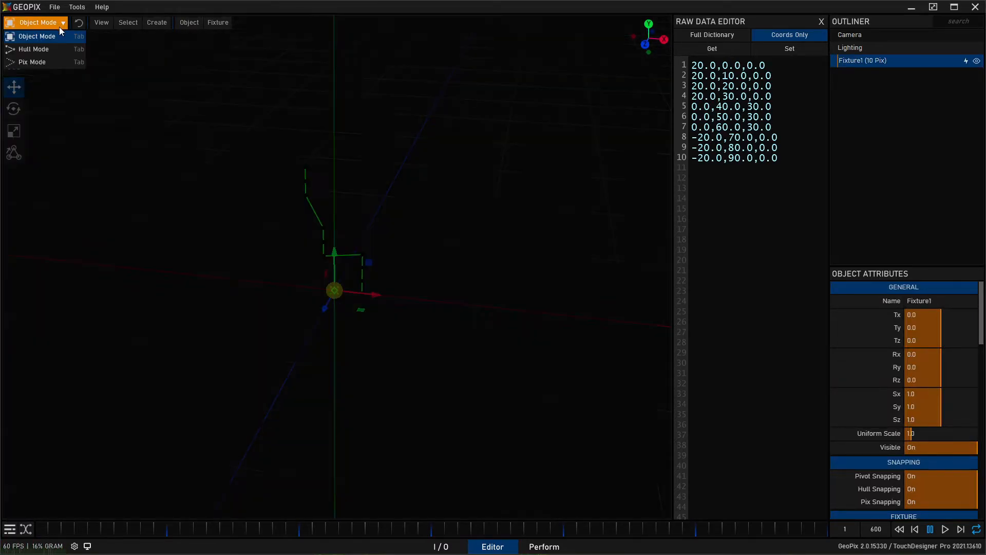
pyautogui.click(52, 56)
pyautogui.keyDown('alt'); pyautogui.moveTo(330, 196); pyautogui.dragTo(359, 200); pyautogui.keyUp('alt')
pyautogui.keyDown('alt'); pyautogui.moveTo(269, 205); pyautogui.dragTo(287, 202, button='right'); pyautogui.keyUp('alt')
pyautogui.keyDown('alt'); pyautogui.moveTo(286, 201); pyautogui.dragTo(328, 209); pyautogui.keyUp('alt')
pyautogui.press('q')
# Step: Bring the coordinates spreadsheet into view and examine rows 2 to 5 one at a time, then move it off screen
pyautogui.moveTo(985, 122); pyautogui.dragTo(372, 91)
pyautogui.click(319, 344)
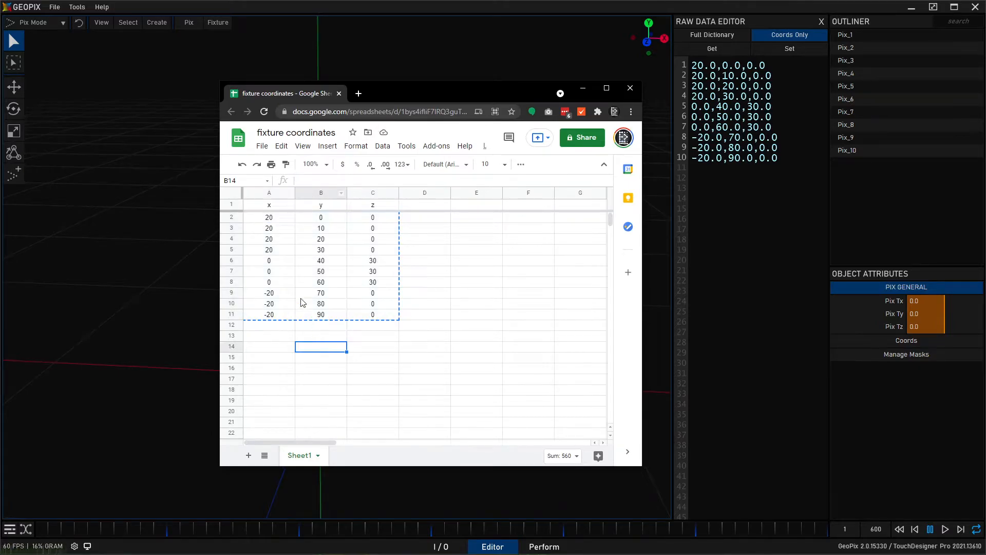
pyautogui.click(232, 218)
pyautogui.click(232, 228)
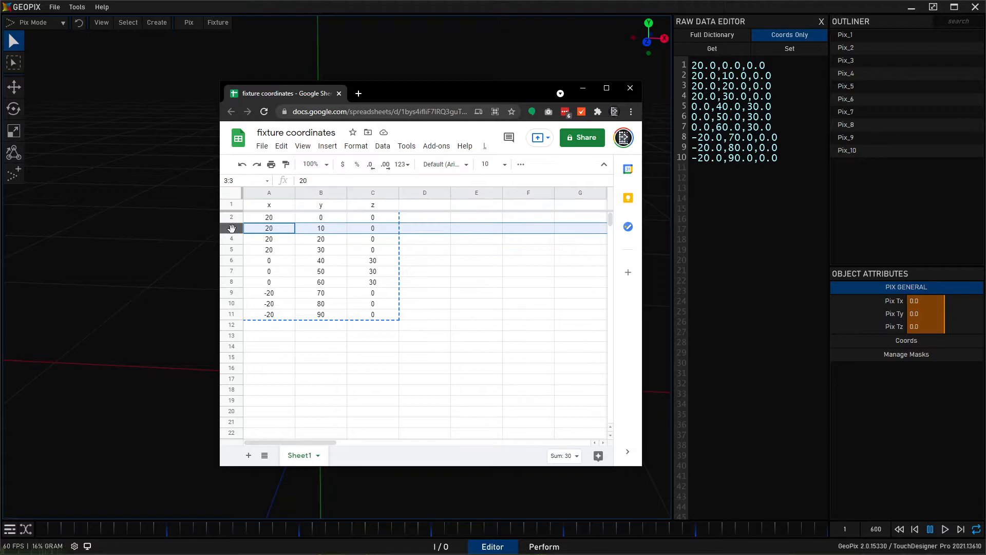
pyautogui.click(232, 239)
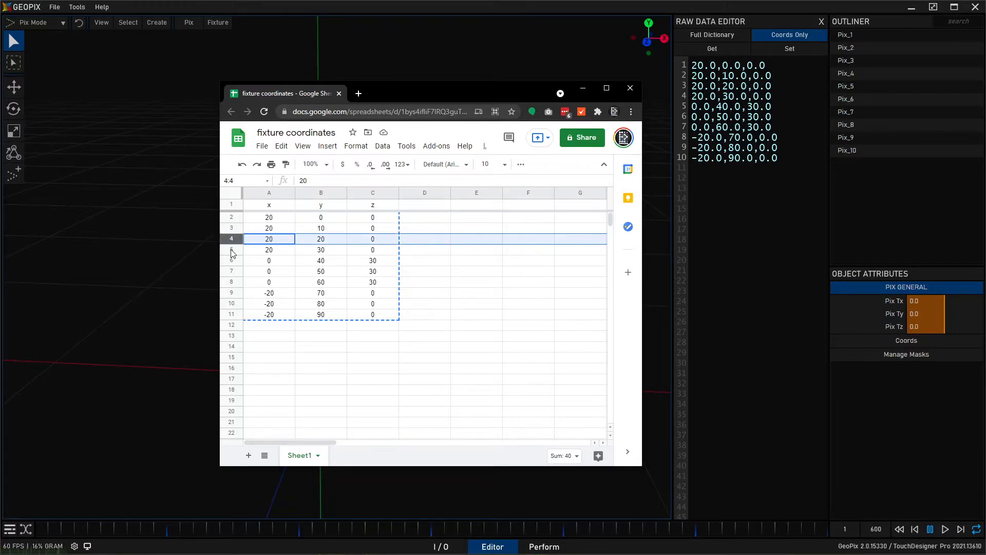
pyautogui.click(231, 250)
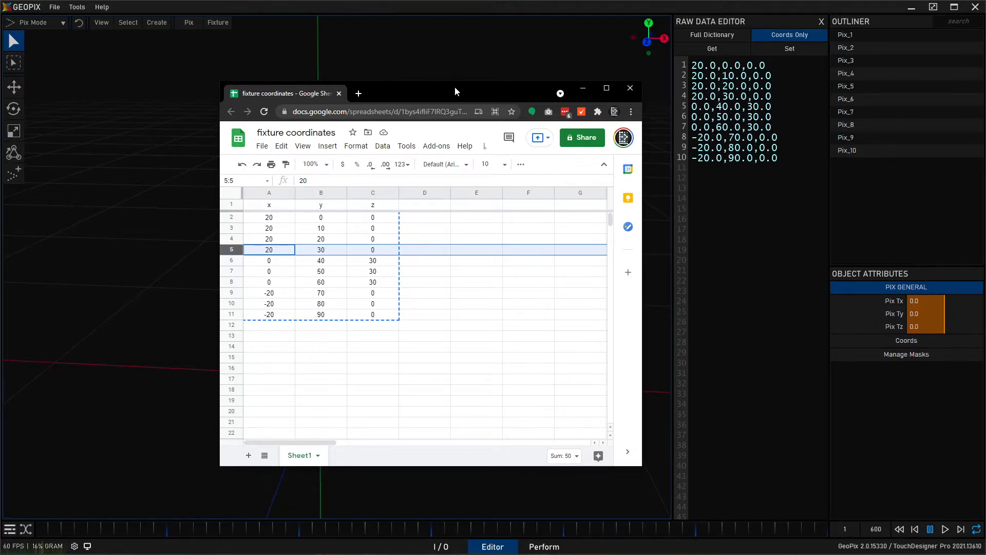
pyautogui.moveTo(454, 92); pyautogui.dragTo(985, 123)
# Step: Switch the fixture back to Object Mode and view it from another angle
pyautogui.click(48, 23)
pyautogui.click(51, 35)
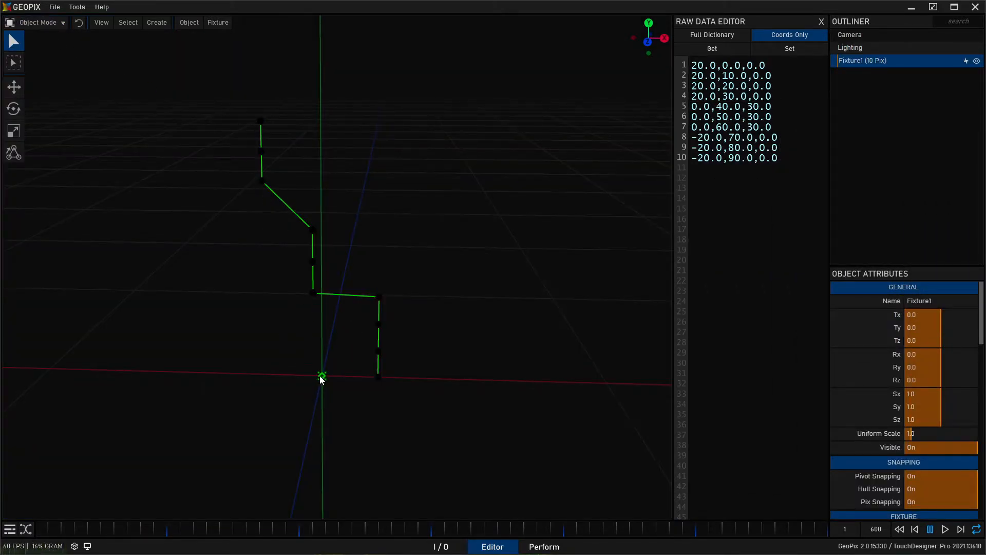
pyautogui.keyDown('alt'); pyautogui.moveTo(314, 307); pyautogui.dragTo(492, 302); pyautogui.keyUp('alt')
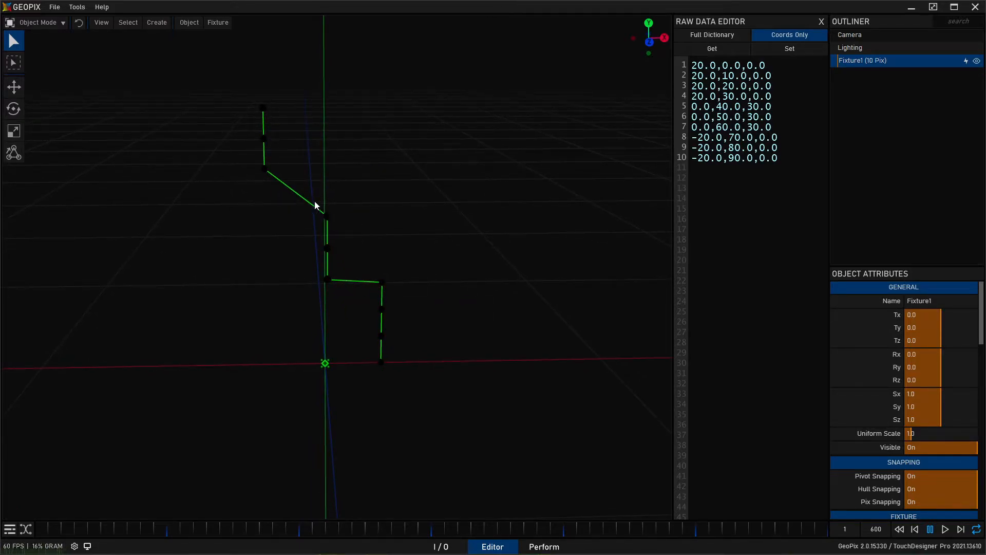
# Step: Set the fixture's Chan Order to r,g,b,w
pyautogui.scroll(-5, 849, 392)
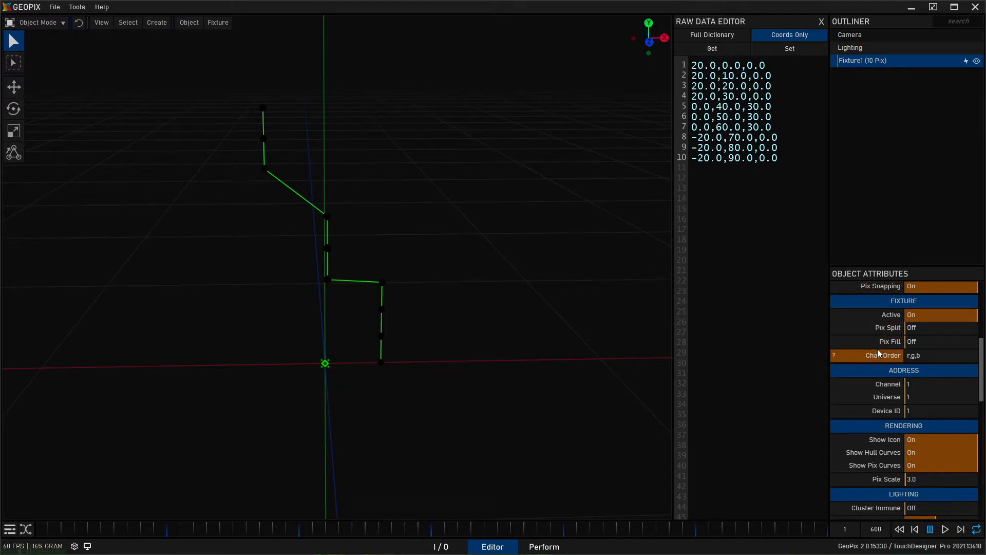
pyautogui.click(934, 355)
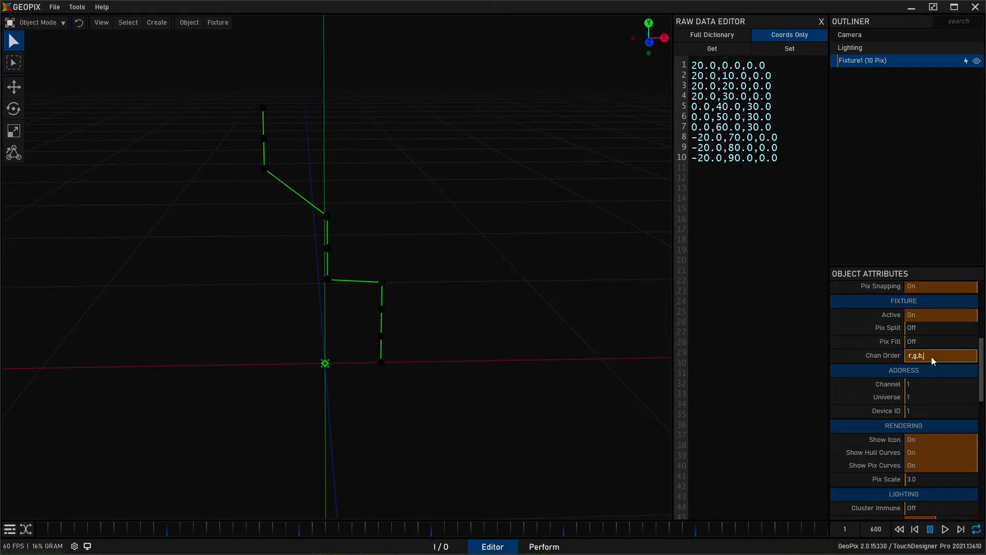
pyautogui.write('r,g,b,w')
pyautogui.press('Return')
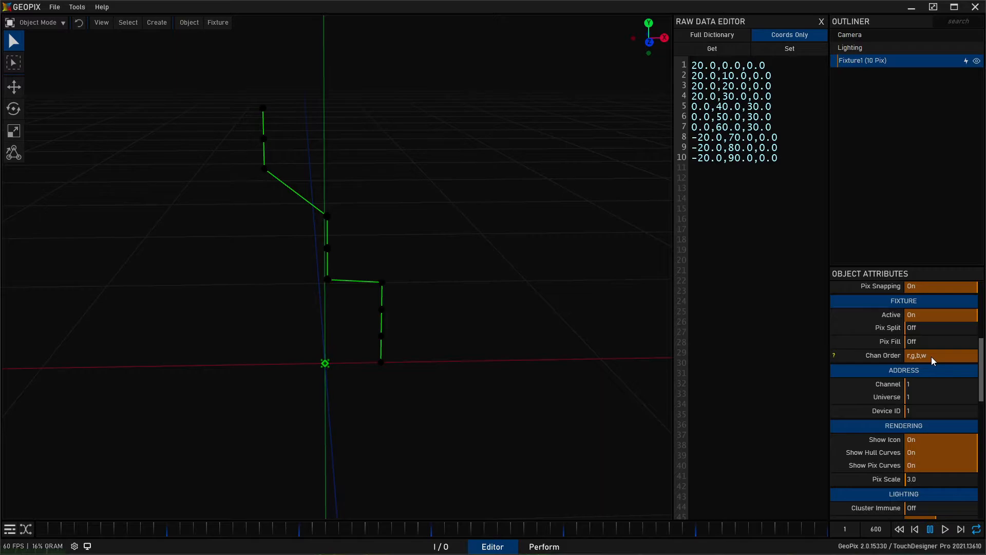
# Step: Restore the fixture's Chan Order to r,g,b
pyautogui.click(955, 357)
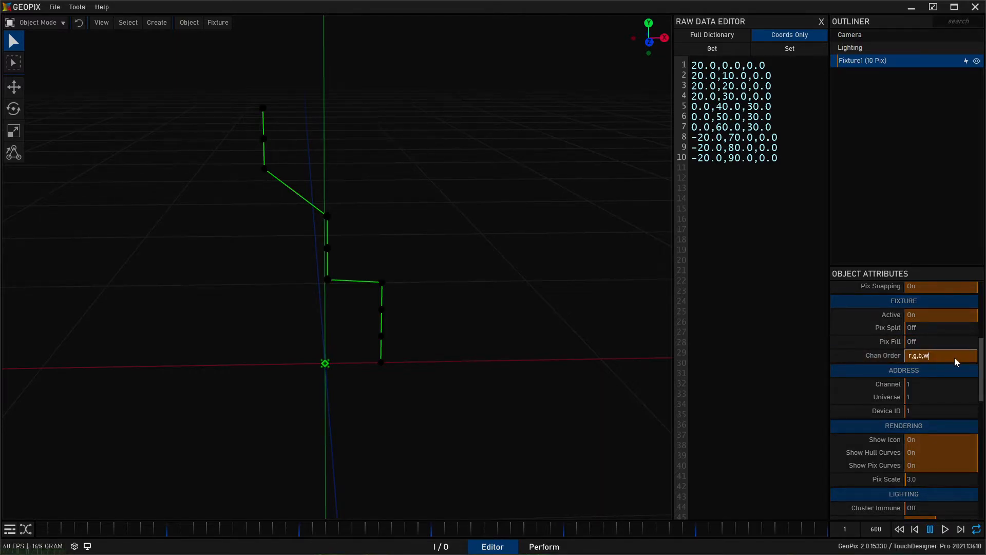
pyautogui.press('BackSpace')
pyautogui.press('Return')
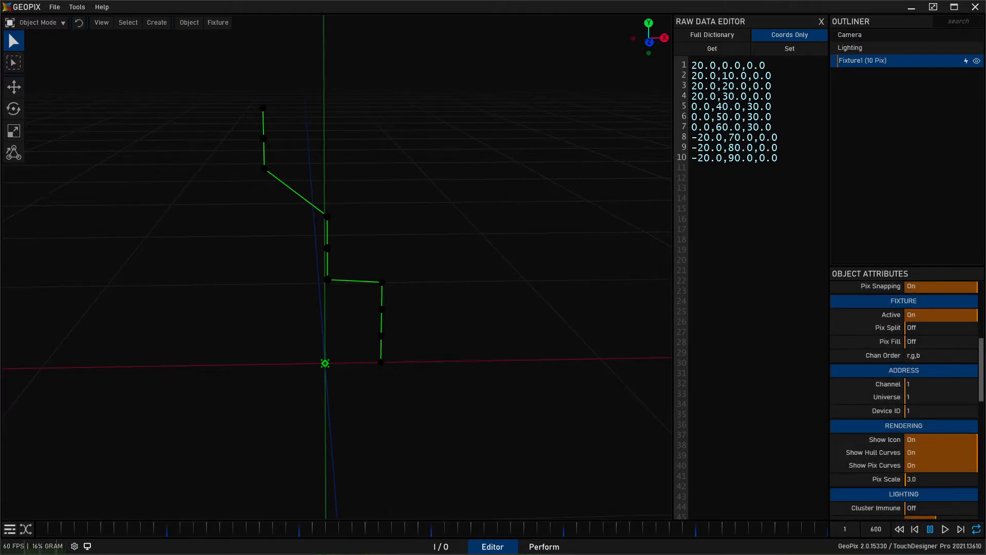
# Step: Examine the fixture's shape from several angles and review its attribute settings
pyautogui.keyDown('alt'); pyautogui.moveTo(402, 227); pyautogui.dragTo(501, 276); pyautogui.keyUp('alt')
pyautogui.scroll(2, 868, 396)
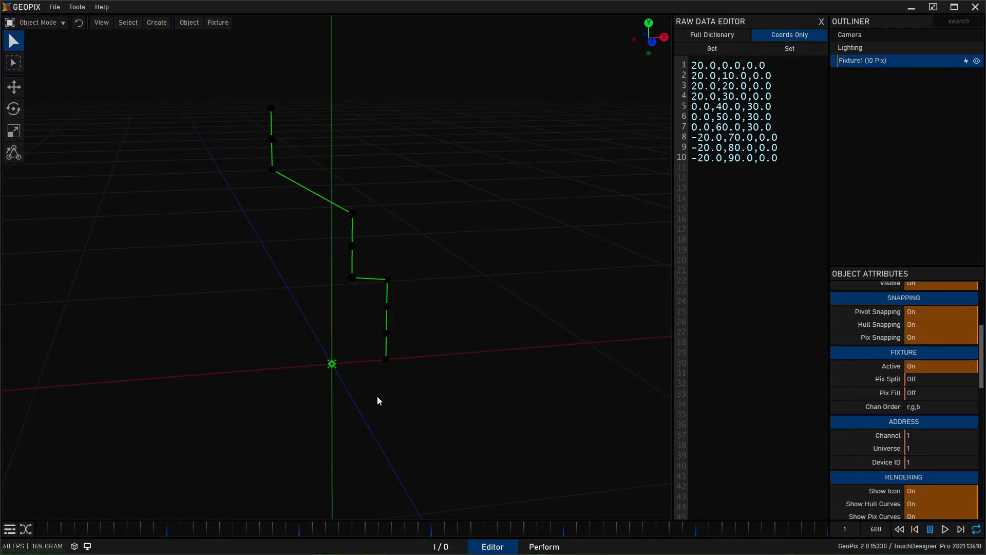
pyautogui.keyDown('alt'); pyautogui.moveTo(291, 276); pyautogui.dragTo(324, 280); pyautogui.keyUp('alt')
pyautogui.keyDown('alt'); pyautogui.moveTo(453, 281); pyautogui.dragTo(185, 282); pyautogui.keyUp('alt')
pyautogui.keyDown('alt'); pyautogui.moveTo(317, 286); pyautogui.dragTo(350, 335); pyautogui.keyUp('alt')
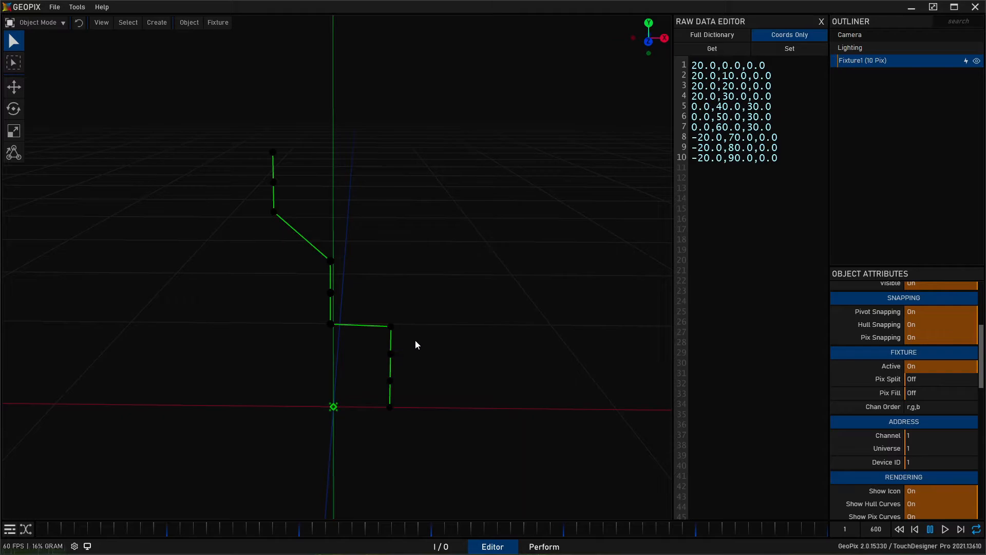
pyautogui.keyDown('alt'); pyautogui.moveTo(247, 288); pyautogui.dragTo(634, 294); pyautogui.keyUp('alt')
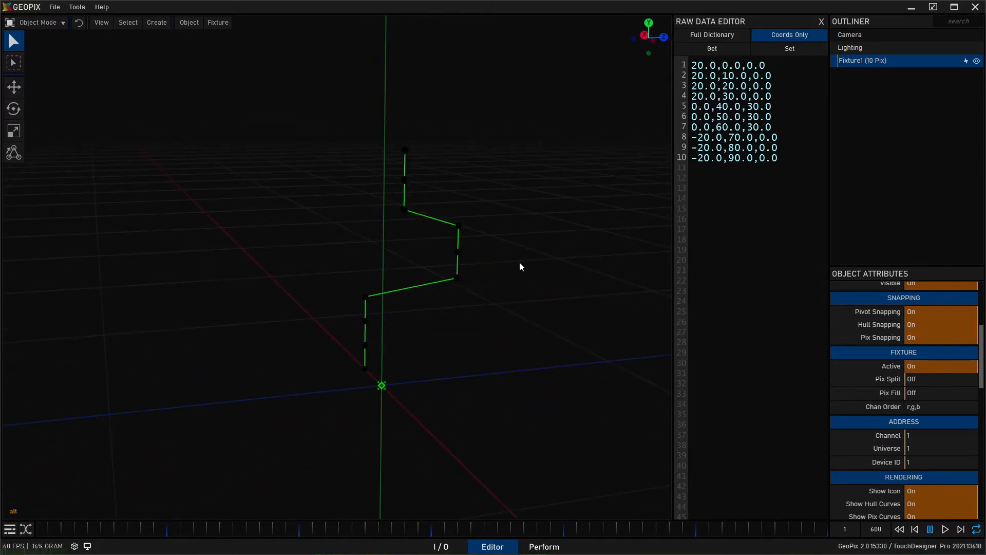
pyautogui.keyDown('alt'); pyautogui.moveTo(511, 262); pyautogui.dragTo(379, 397); pyautogui.keyUp('alt')
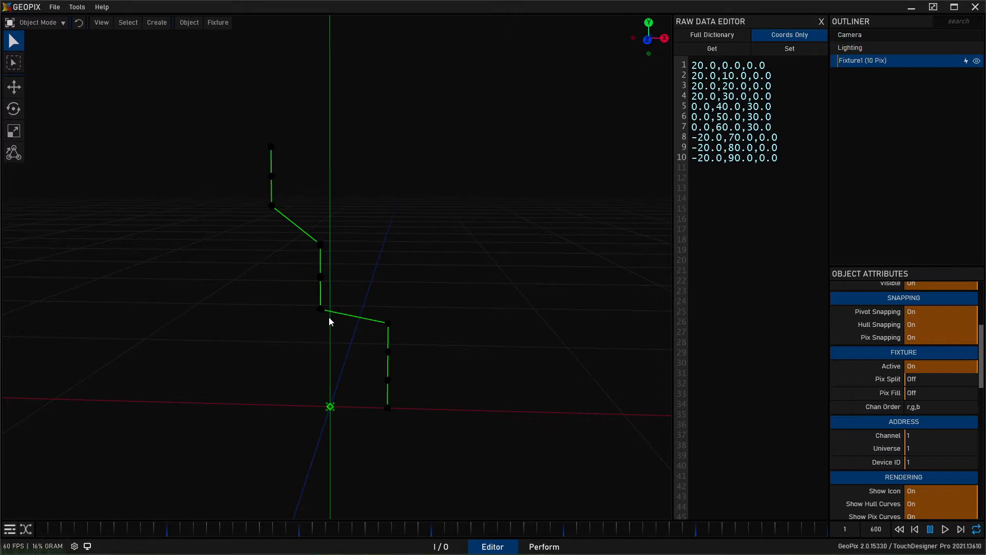
pyautogui.scroll(-2, 887, 405)
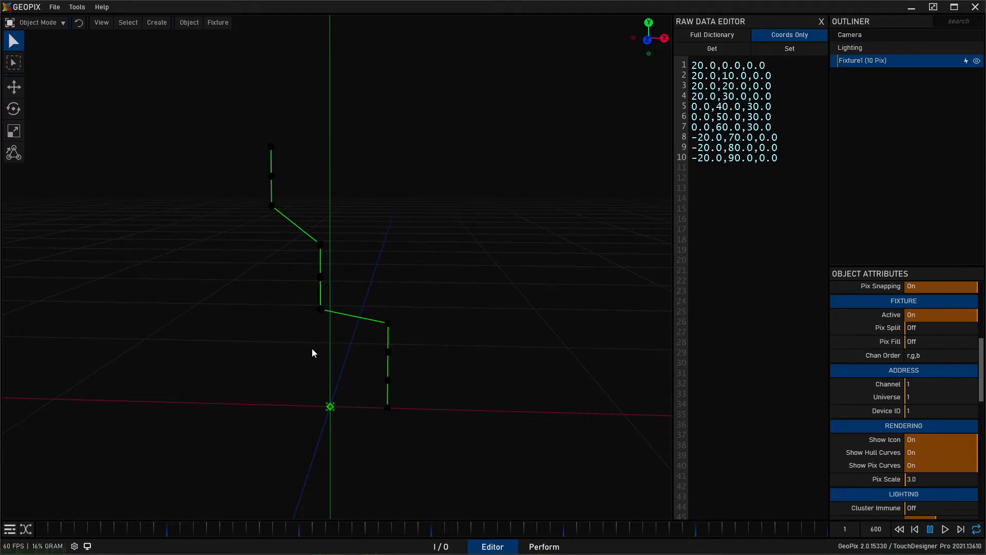
pyautogui.scroll(-3, 320, 343)
pyautogui.scroll(4, 325, 342)
pyautogui.keyDown('alt'); pyautogui.moveTo(341, 342); pyautogui.dragTo(405, 319); pyautogui.keyUp('alt')
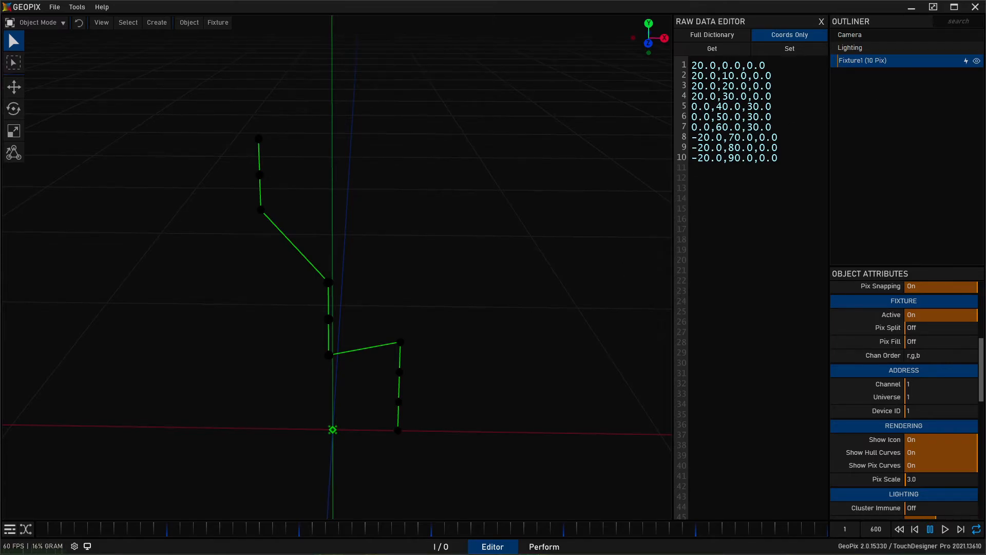
# Step: Copy coordinate rows 2 to 11 of the spreadsheet and replace the entire Raw Data Editor text with them
pyautogui.hotkey('alt', 'Tab')
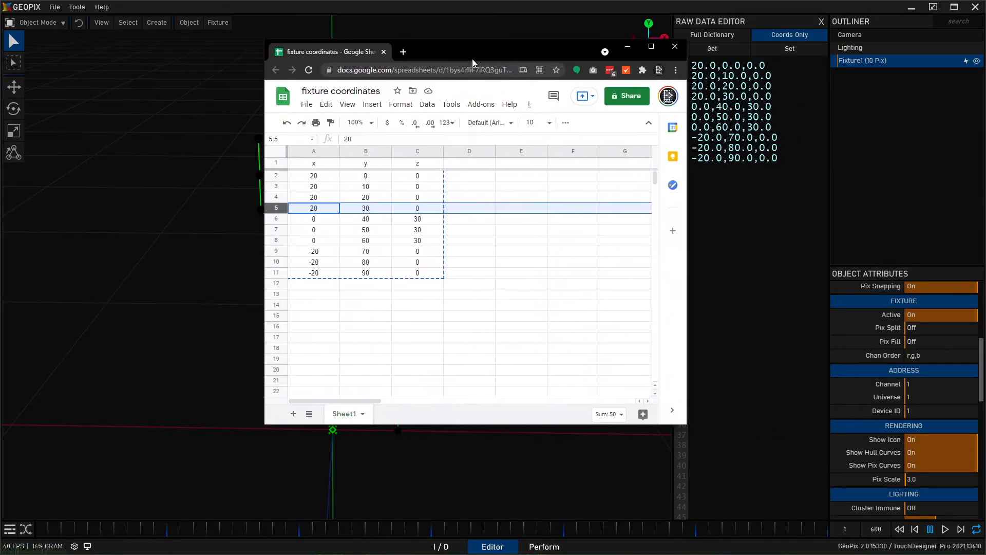
pyautogui.moveTo(456, 49); pyautogui.dragTo(985, 154)
pyautogui.click(348, 182)
pyautogui.keyDown('shift'); pyautogui.click(451, 278); pyautogui.keyUp('shift')
pyautogui.hotkey('ctrl', 'c')
pyautogui.click(735, 128)
pyautogui.hotkey('ctrl', 'a')
pyautogui.hotkey('ctrl', 'v')
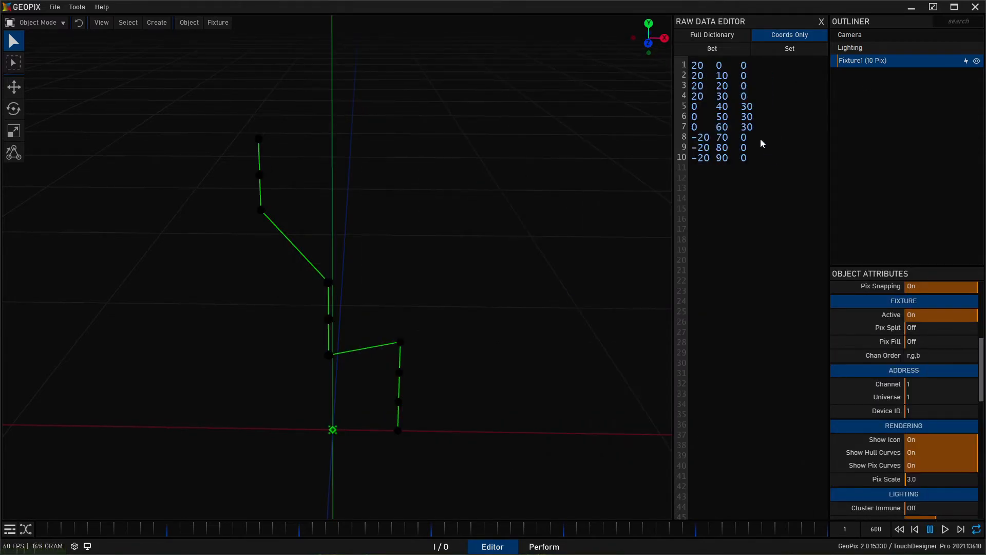
# Step: Replace the tab separators with commas in the first three coordinate lines of the Raw Data Editor
pyautogui.hotkey('ctrl', 'a')
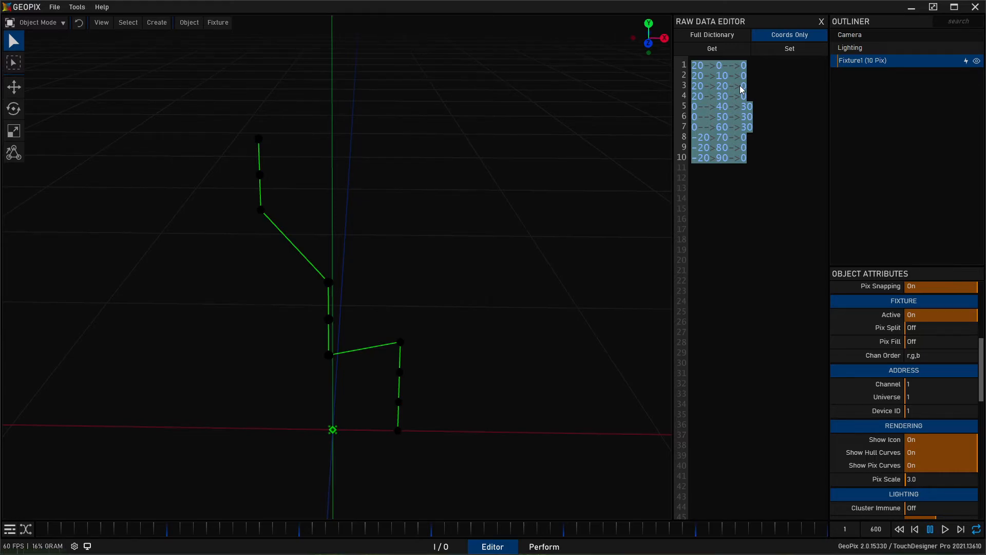
pyautogui.moveTo(717, 67); pyautogui.dragTo(723, 96)
pyautogui.write(',')
pyautogui.write(',')
pyautogui.write(',,')
pyautogui.write(',,')
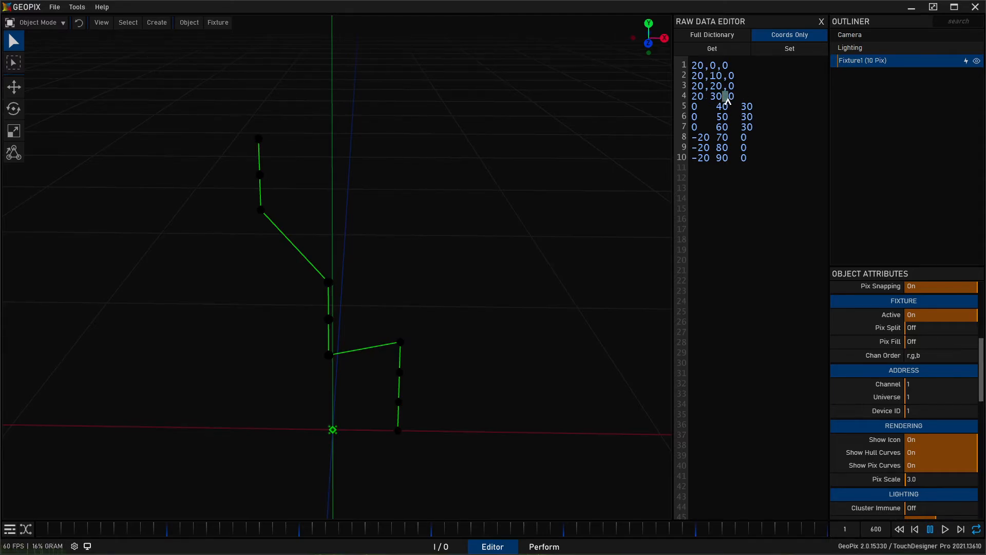
# Step: Vary the separators in lines 4 to 8 with spaces, tabs and extra commas, and set the coordinates on the fixture
pyautogui.click(710, 97)
pyautogui.moveTo(717, 117); pyautogui.dragTo(698, 118)
pyautogui.click(735, 127)
pyautogui.press('Tab')
pyautogui.write(',,')
pyautogui.moveTo(718, 137); pyautogui.dragTo(711, 137)
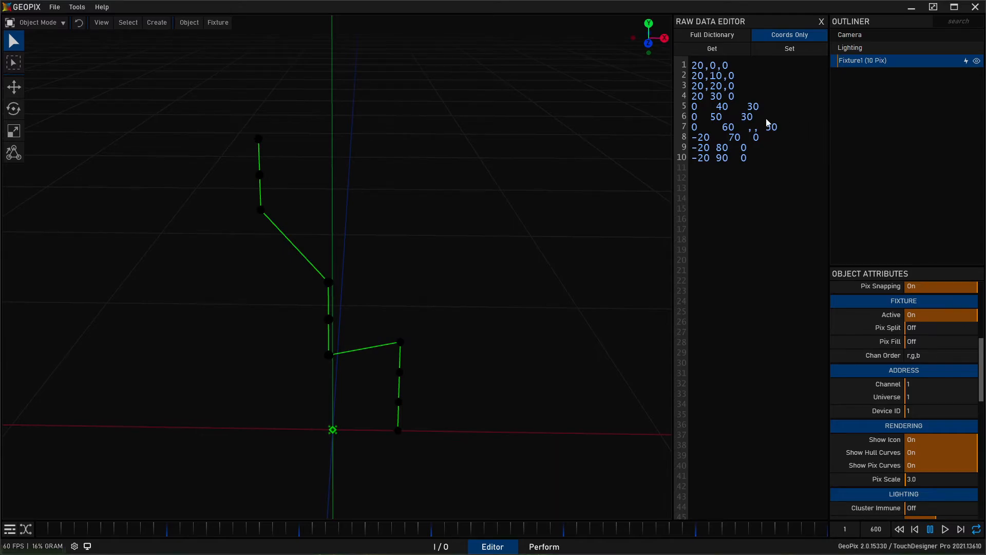
pyautogui.click(762, 51)
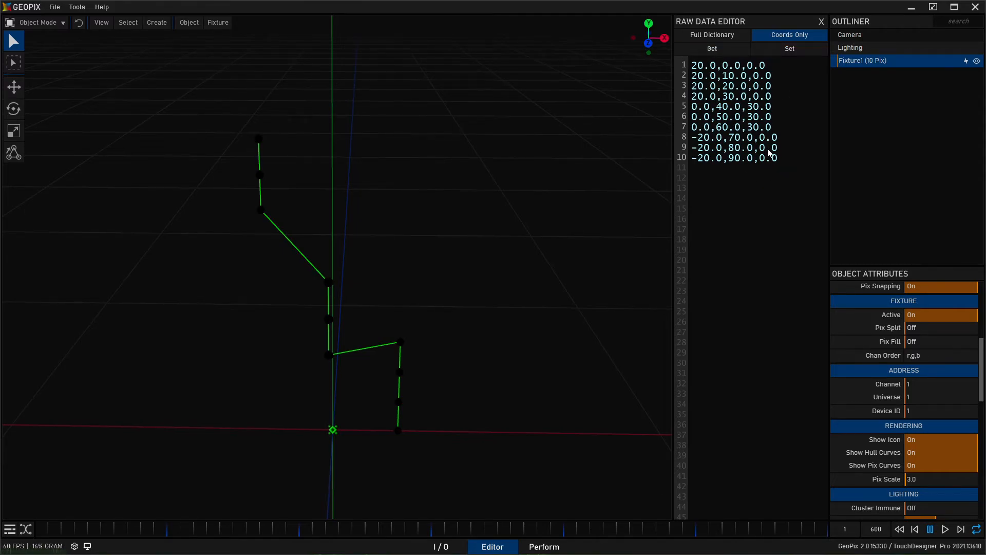
# Step: In Pix Mode, select pixels 8, 9 and 10 and move them about 31 units in the negative X direction
pyautogui.click(36, 22)
pyautogui.click(44, 61)
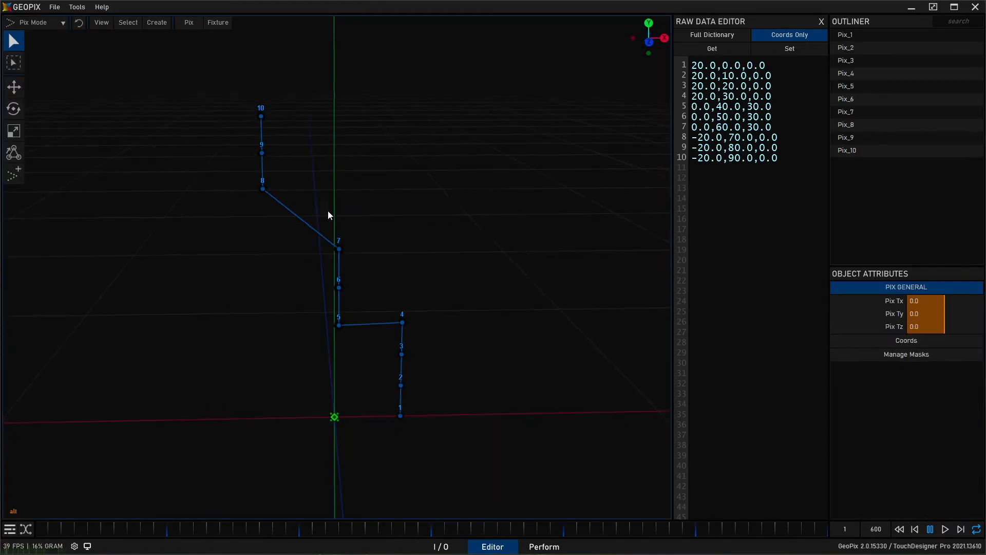
pyautogui.keyDown('shift'); pyautogui.click(260, 157); pyautogui.keyUp('shift')
pyautogui.keyDown('shift'); pyautogui.click(262, 193); pyautogui.keyUp('shift')
pyautogui.press('w')
pyautogui.moveTo(323, 158); pyautogui.dragTo(204, 157)
# Step: Rotate pixels 8 to 10 so they slant in the XY plane and scale them farther apart
pyautogui.press('e')
pyautogui.moveTo(191, 122)
pyautogui.mouseDown()
pyautogui.moveTo(222, 159)
pyautogui.moveTo(197, 138)
pyautogui.mouseUp()
pyautogui.press('r')
pyautogui.keyDown('alt'); pyautogui.moveTo(260, 172); pyautogui.dragTo(363, 189); pyautogui.keyUp('alt')
# Step: Get the fixture's updated coordinates into the Raw Data Editor and select all of the text to examine it
pyautogui.click(714, 49)
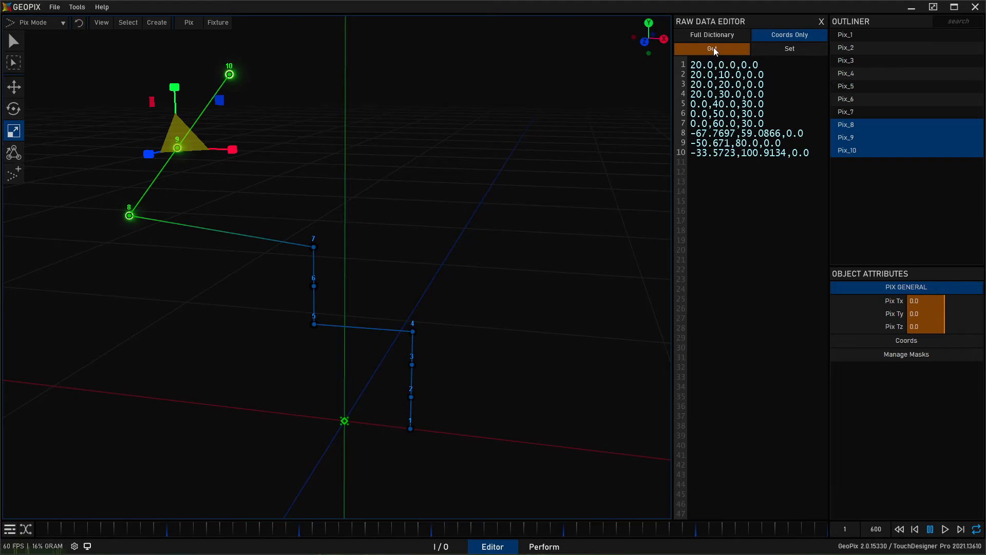
pyautogui.moveTo(796, 164); pyautogui.dragTo(792, 152)
pyautogui.hotkey('ctrl', 'a')
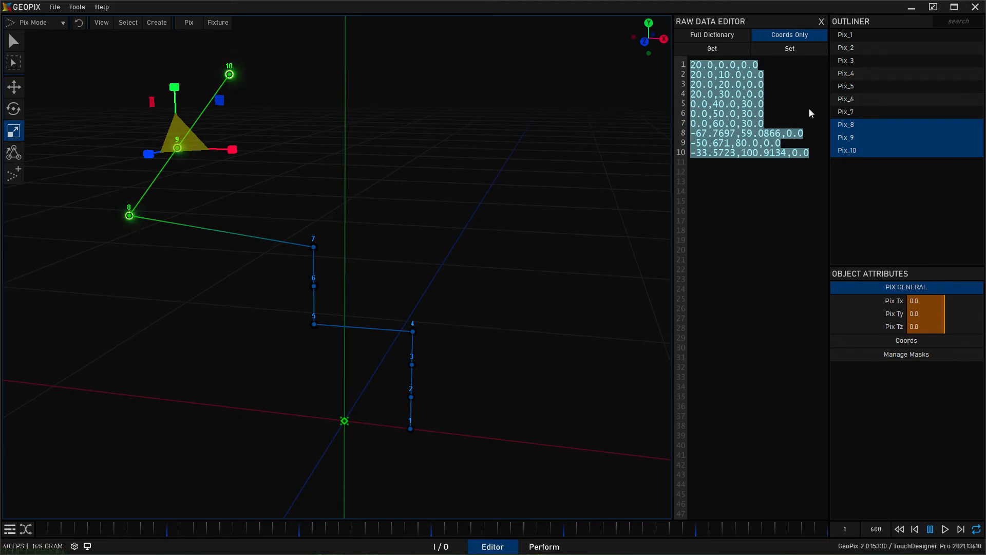
pyautogui.keyDown('alt'); pyautogui.moveTo(233, 136); pyautogui.dragTo(290, 135); pyautogui.keyUp('alt')
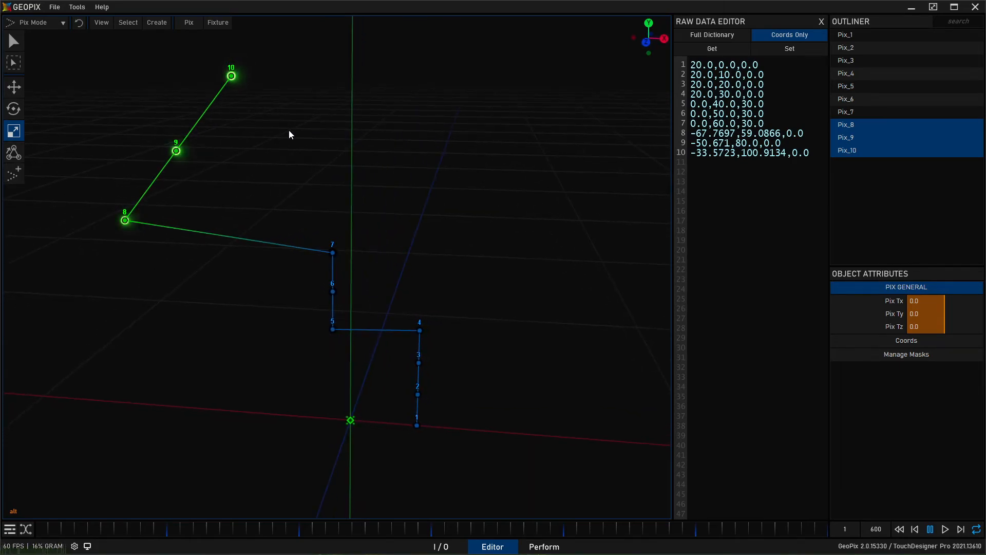
pyautogui.moveTo(815, 158); pyautogui.dragTo(658, 52)
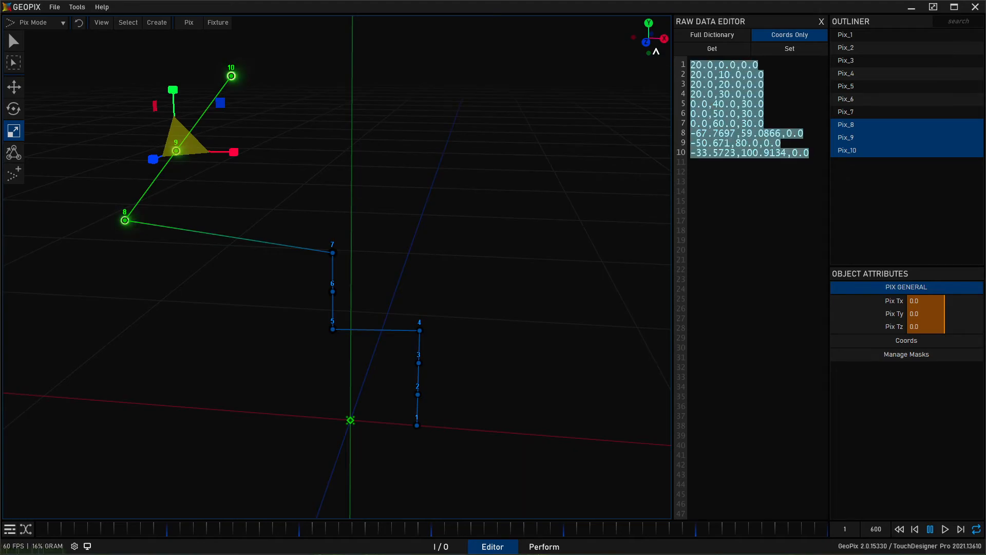
pyautogui.keyDown('alt'); pyautogui.moveTo(363, 103); pyautogui.dragTo(355, 113); pyautogui.keyUp('alt')
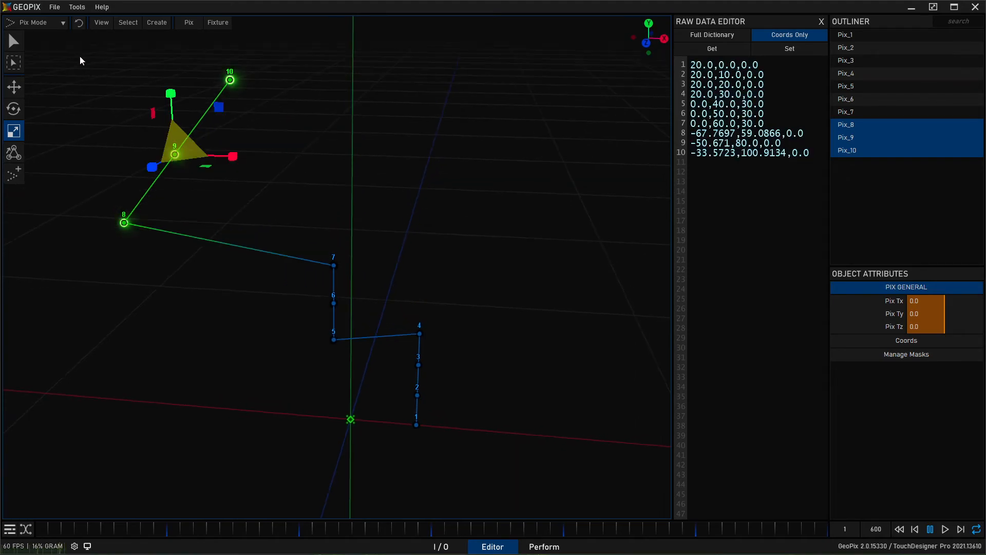
# Step: In Object Mode, rotate the whole fixture about the Y axis to about -162.4 degrees
pyautogui.click(33, 24)
pyautogui.click(34, 37)
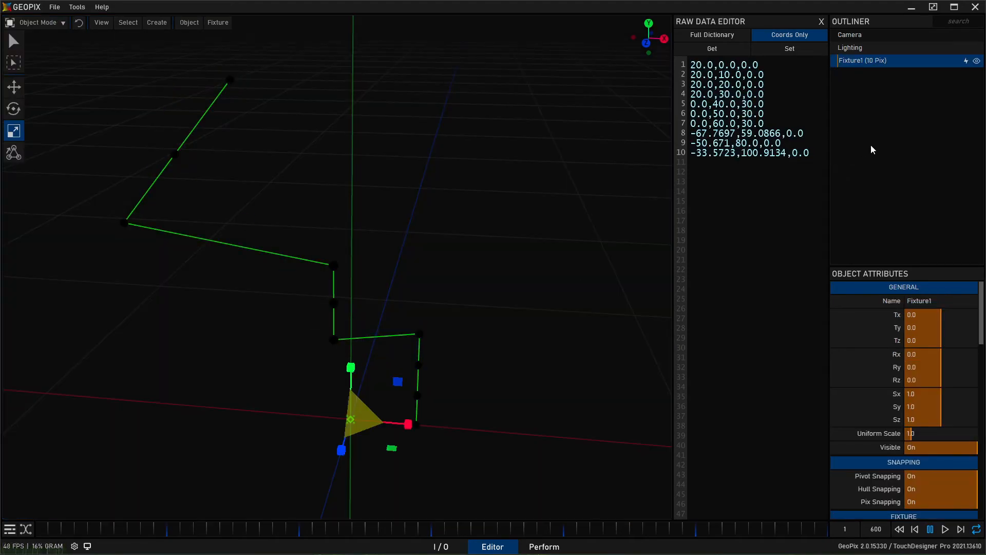
pyautogui.press('e')
pyautogui.moveTo(365, 454); pyautogui.dragTo(227, 335)
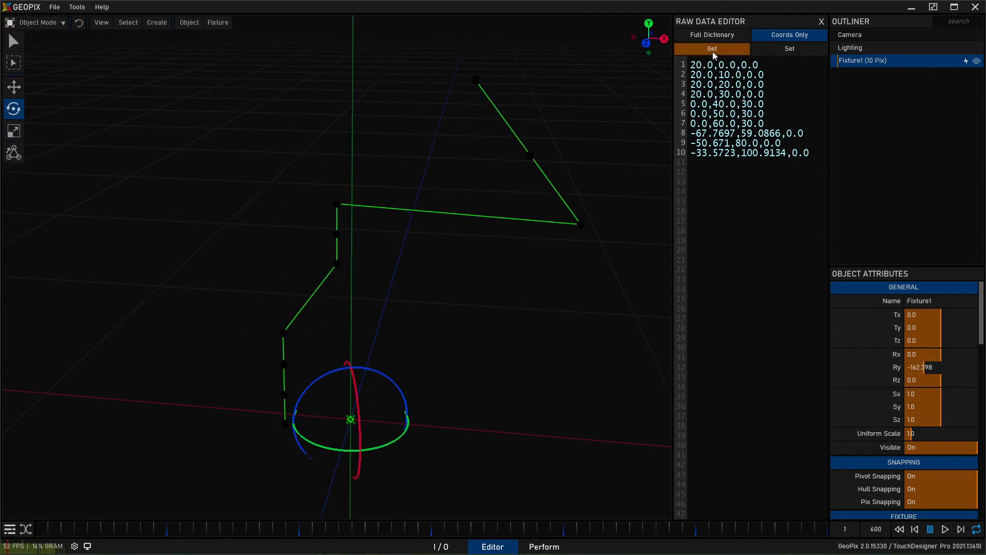
# Step: Inspect the rotated fixture's numbered pixels in Pix Mode with the selection tool active
pyautogui.click(32, 23)
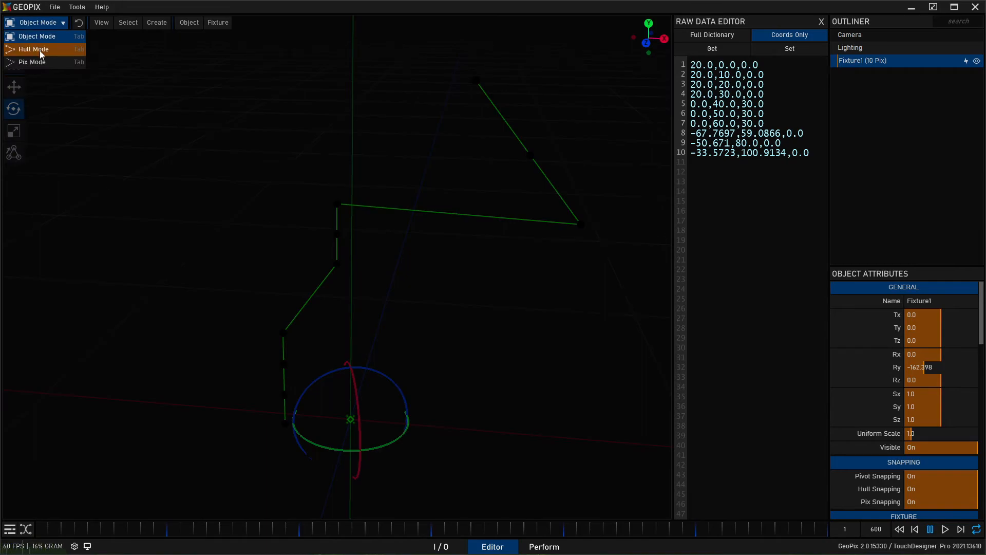
pyautogui.click(36, 63)
pyautogui.press('q')
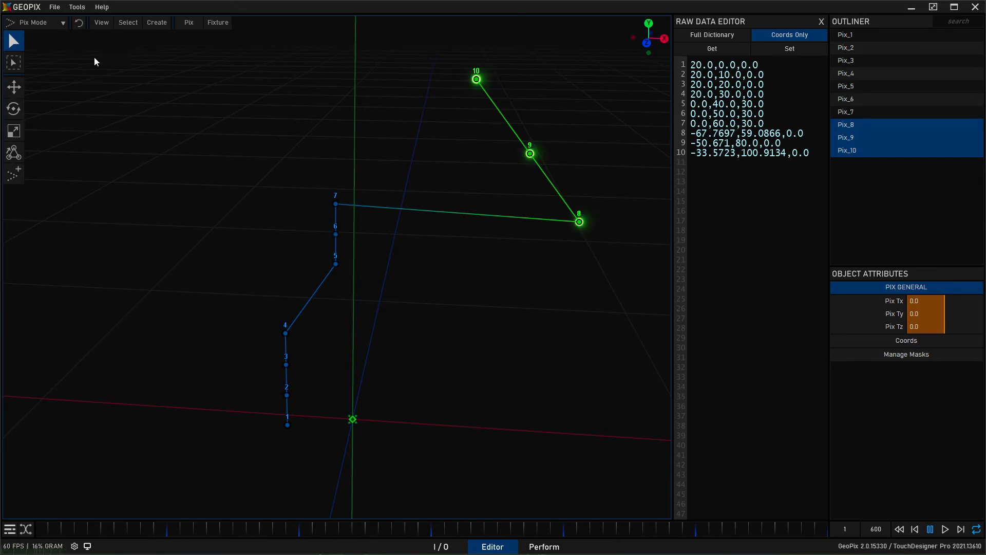
# Step: Return to Object Mode and reset the fixture's Ry rotation to 0
pyautogui.click(48, 22)
pyautogui.click(51, 28)
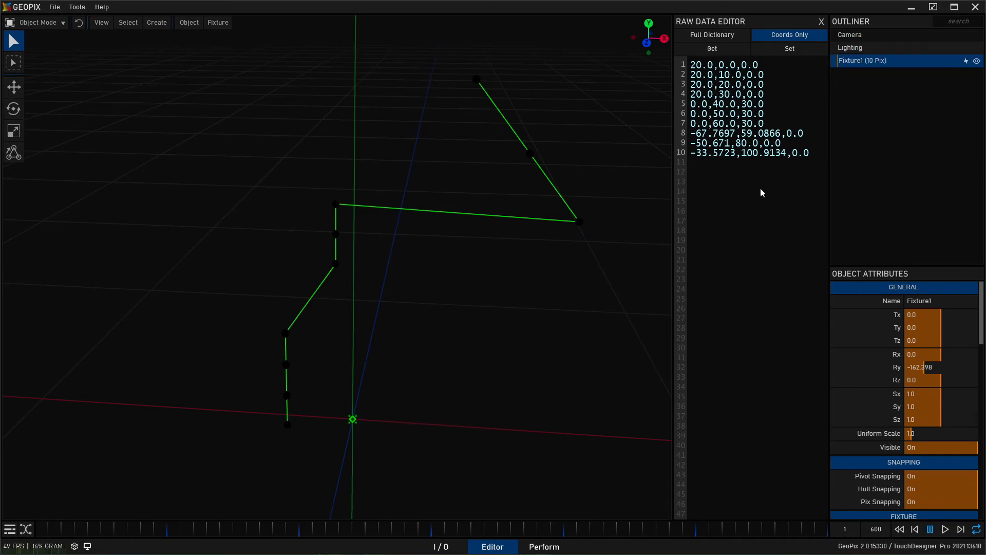
pyautogui.rightClick(886, 367)
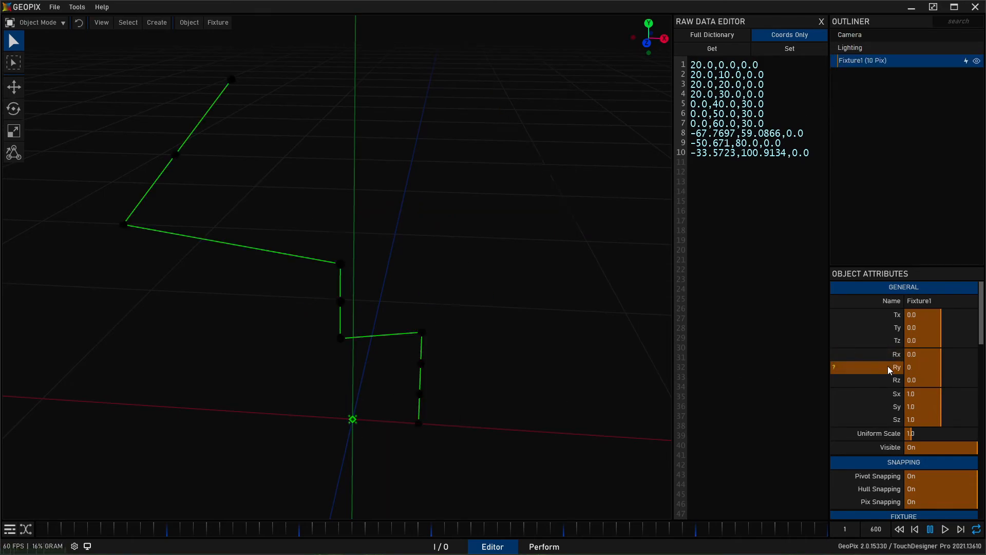
# Step: Close the Raw Data Editor and create a Projector object in the scene
pyautogui.keyDown('alt'); pyautogui.moveTo(356, 341); pyautogui.dragTo(608, 203); pyautogui.keyUp('alt')
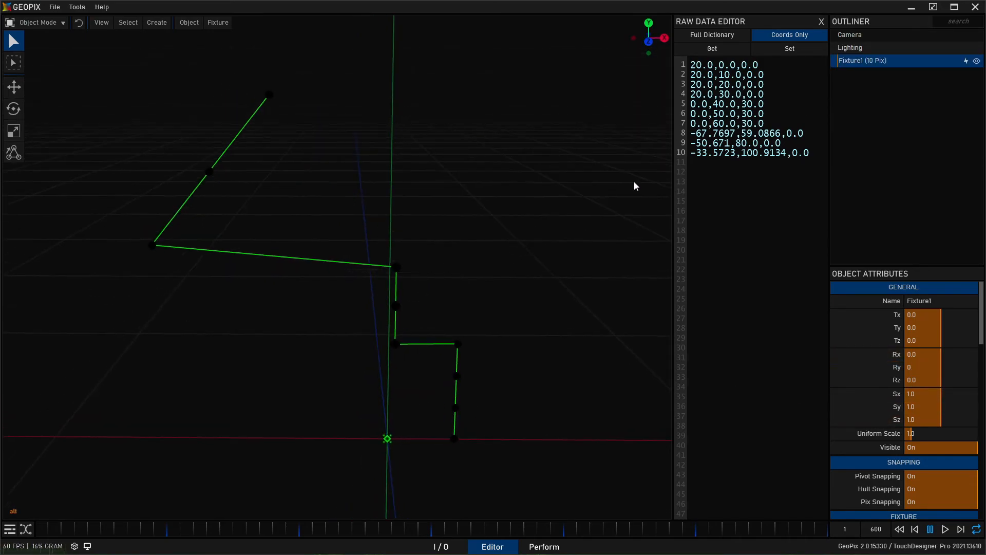
pyautogui.click(821, 22)
pyautogui.keyDown('alt'); pyautogui.moveTo(534, 206); pyautogui.dragTo(480, 204); pyautogui.keyUp('alt')
pyautogui.keyDown('alt'); pyautogui.moveTo(479, 205); pyautogui.dragTo(558, 259, button='right'); pyautogui.keyUp('alt')
pyautogui.keyDown('alt'); pyautogui.moveTo(558, 259); pyautogui.dragTo(560, 243, button='middle'); pyautogui.keyUp('alt')
pyautogui.click(157, 23)
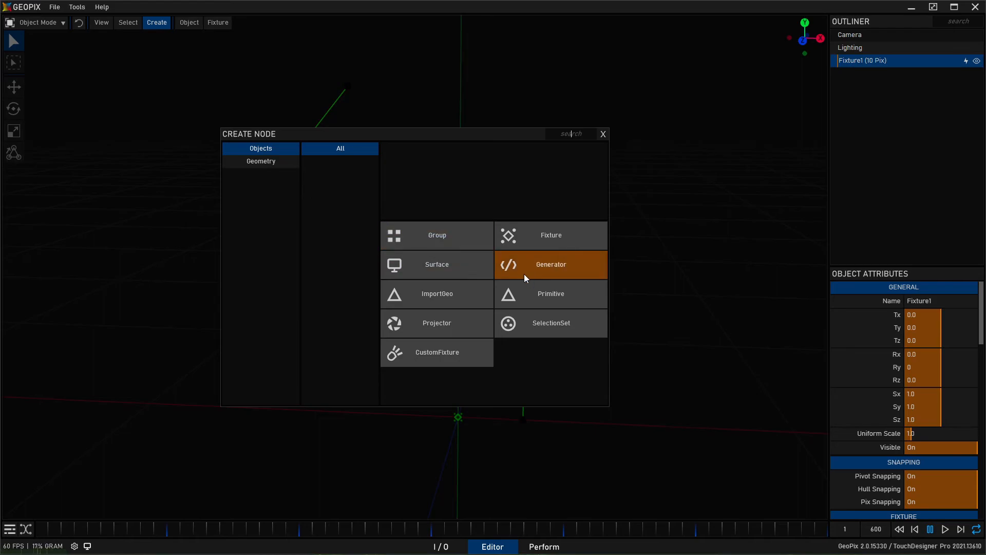
pyautogui.click(445, 323)
# Step: Move the projector to Tz 111.837 and scale it to 1.303 × 1.494 × 0.32 so it covers the whole fixture
pyautogui.moveTo(425, 300); pyautogui.dragTo(772, 337)
pyautogui.press('r')
# Step: Enlarge the Object Attributes area, set the projector's Constant Color red value to 255 and inspect the fixture's pixels
pyautogui.scroll(-1, 883, 287)
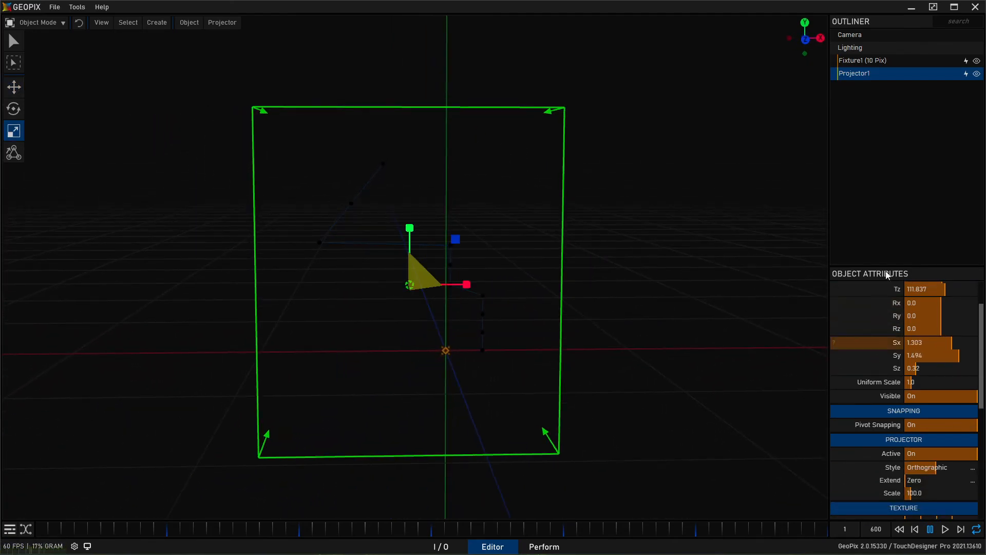
pyautogui.moveTo(888, 266); pyautogui.dragTo(889, 136)
pyautogui.scroll(-2, 879, 296)
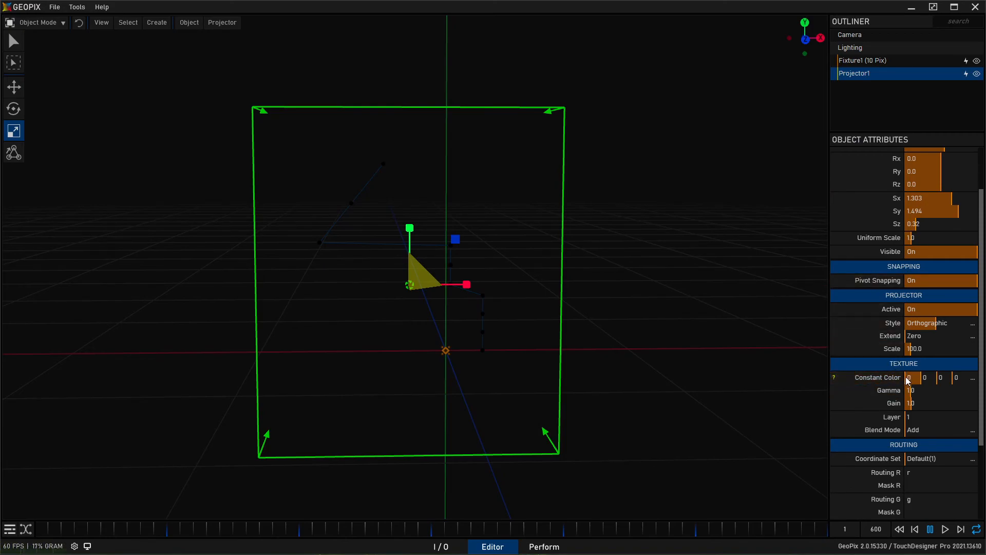
pyautogui.moveTo(909, 380); pyautogui.dragTo(925, 381)
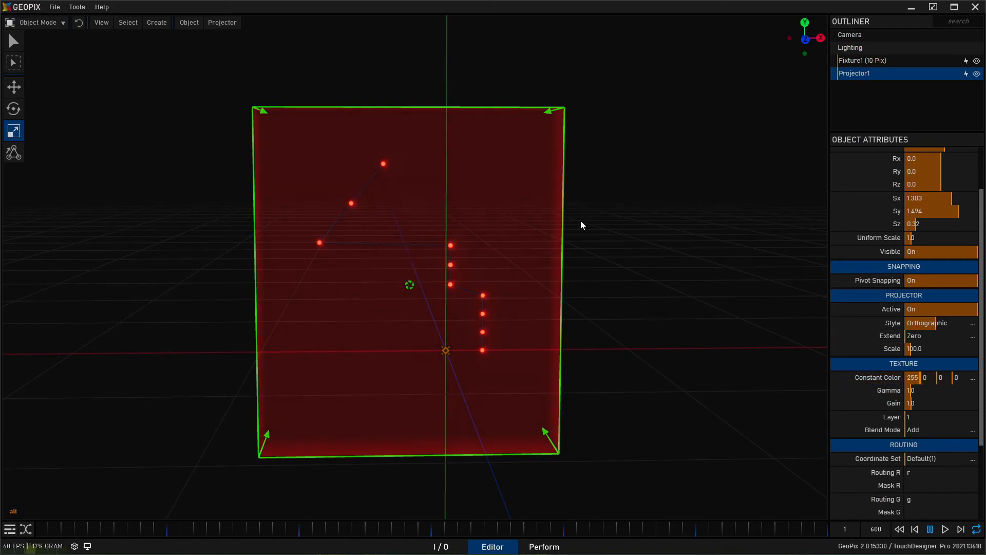
pyautogui.keyDown('alt'); pyautogui.moveTo(565, 224); pyautogui.dragTo(482, 229); pyautogui.keyUp('alt')
pyautogui.keyDown('alt'); pyautogui.moveTo(481, 228); pyautogui.dragTo(563, 238, button='middle'); pyautogui.keyUp('alt')
pyautogui.keyDown('alt'); pyautogui.moveTo(563, 238); pyautogui.dragTo(462, 248); pyautogui.keyUp('alt')
pyautogui.scroll(1, 463, 249)
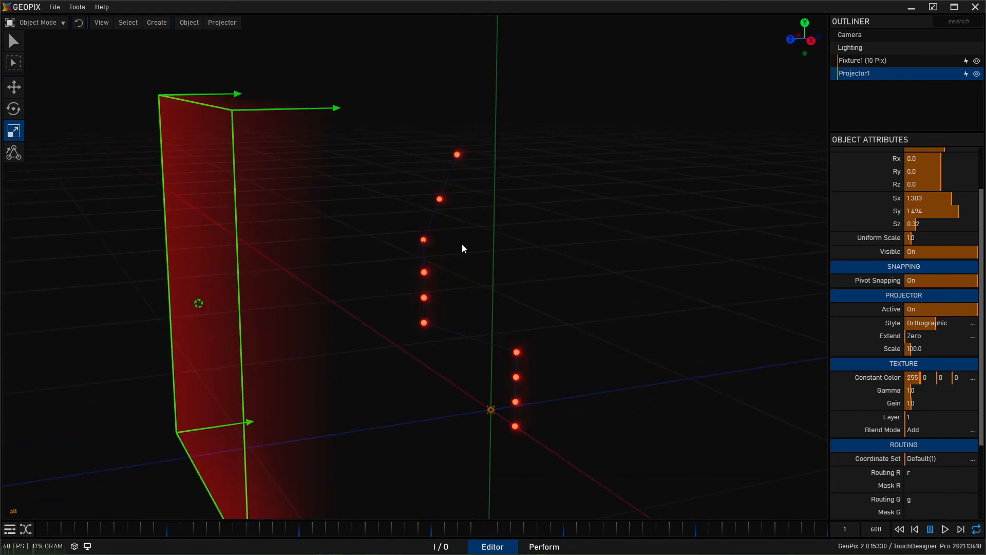
# Step: Try other values in the projector's Constant Color channels, return red to 255 and activate the selection tool
pyautogui.moveTo(914, 379); pyautogui.dragTo(878, 381)
pyautogui.moveTo(944, 379); pyautogui.dragTo(856, 371)
pyautogui.moveTo(914, 382); pyautogui.dragTo(960, 379)
pyautogui.keyDown('alt'); pyautogui.moveTo(431, 245); pyautogui.dragTo(377, 205); pyautogui.keyUp('alt')
pyautogui.press('q')
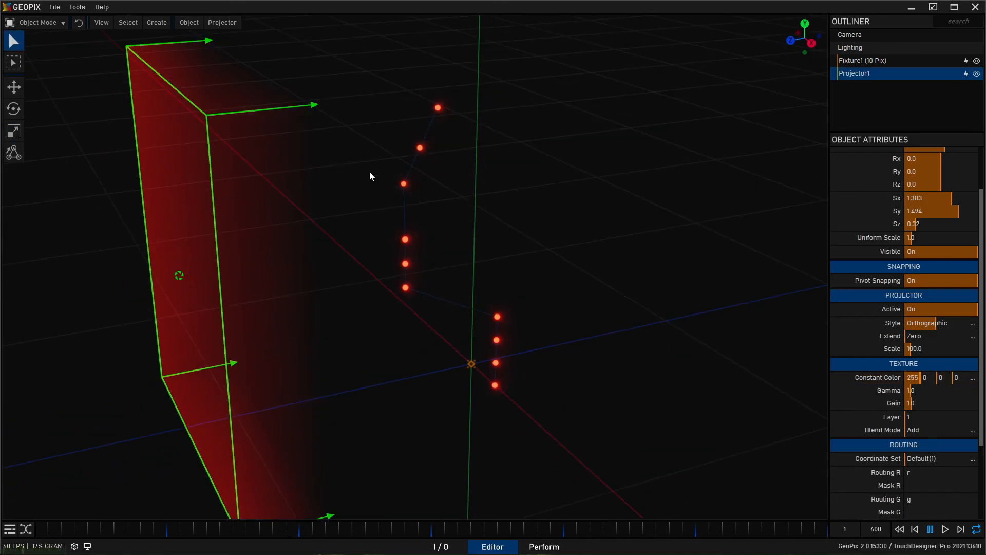
# Step: Open the Channels Tool on the Fixture Buffer and switch its layout from a single row to a universe grid
pyautogui.click(78, 8)
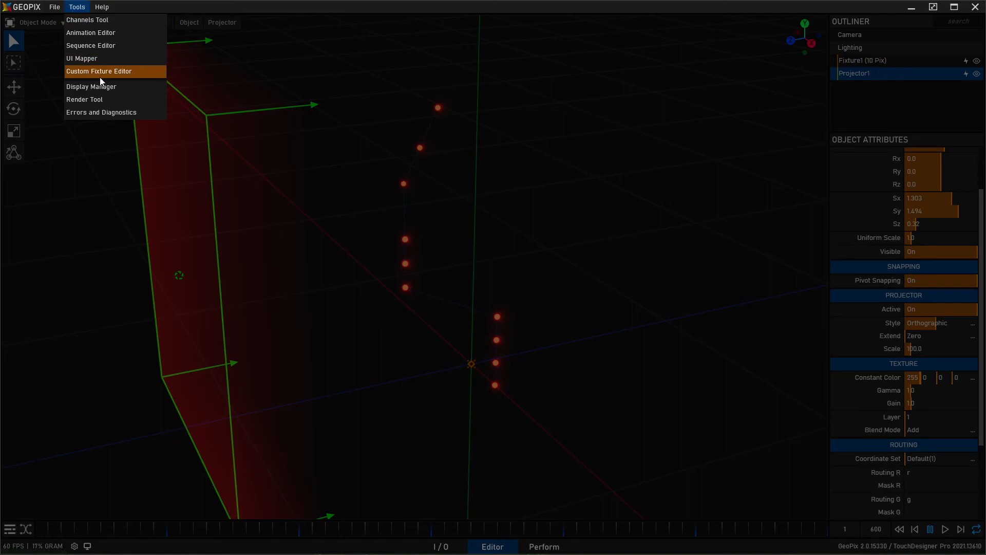
pyautogui.click(126, 20)
pyautogui.moveTo(770, 252); pyautogui.dragTo(452, 259)
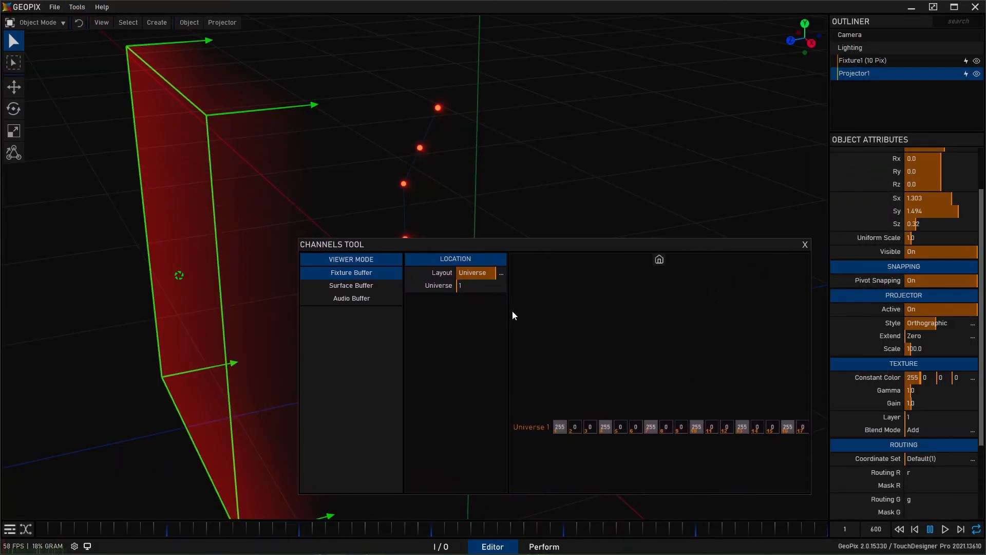
pyautogui.scroll(1, 673, 433)
pyautogui.scroll(-3, 665, 430)
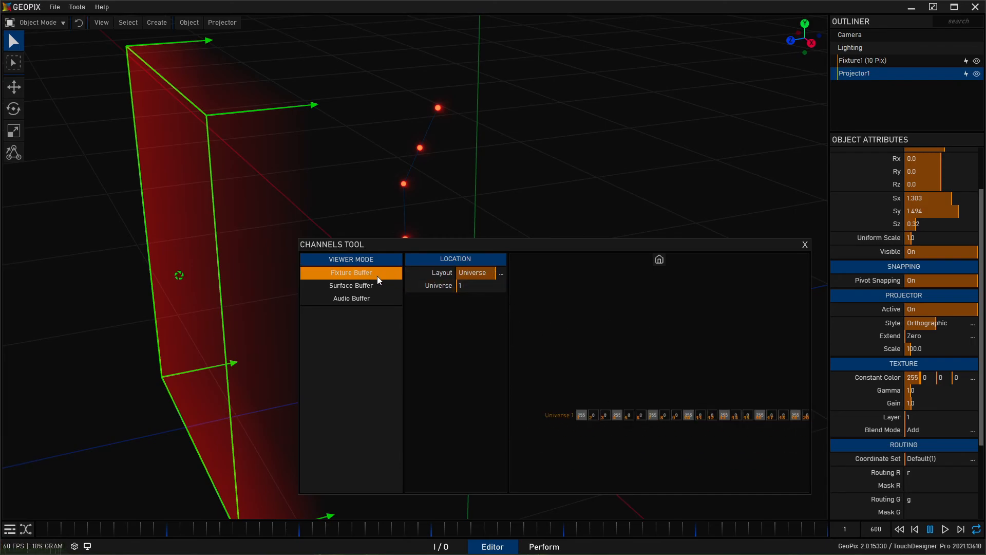
pyautogui.click(501, 273)
pyautogui.click(488, 296)
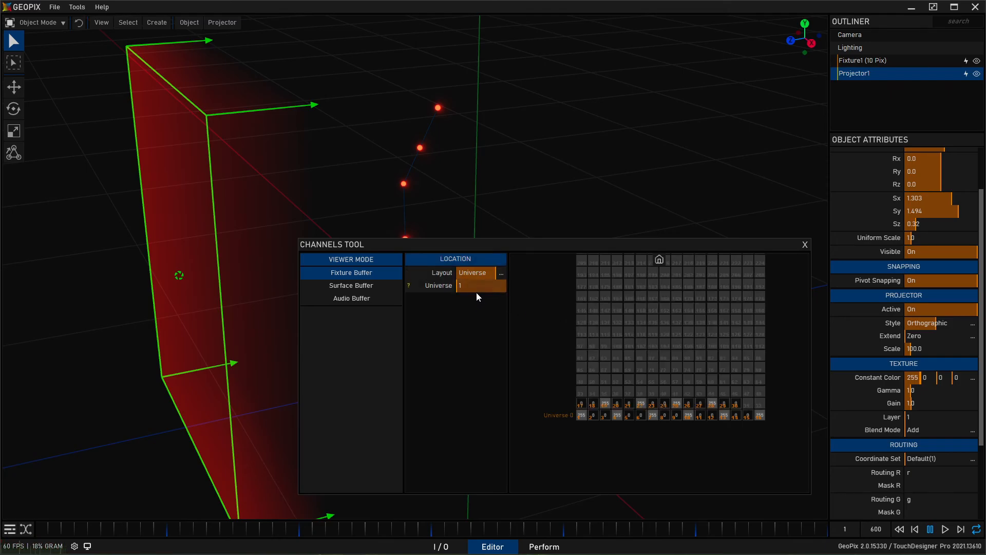
pyautogui.moveTo(528, 243); pyautogui.dragTo(544, 246)
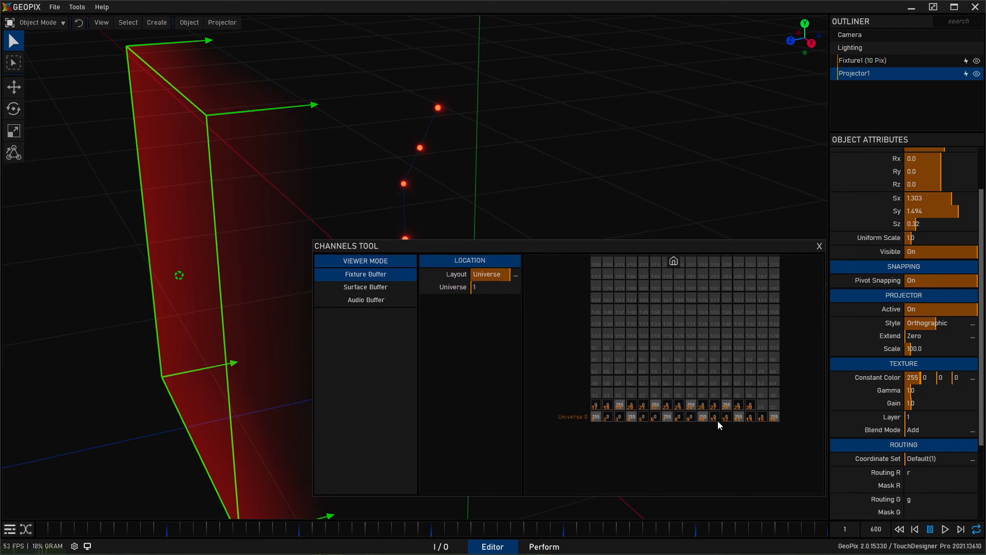
# Step: Examine the fixture's channel values in the lowest rows of the universe grid
pyautogui.scroll(4, 718, 422)
pyautogui.scroll(1, 720, 420)
pyautogui.scroll(1, 648, 414)
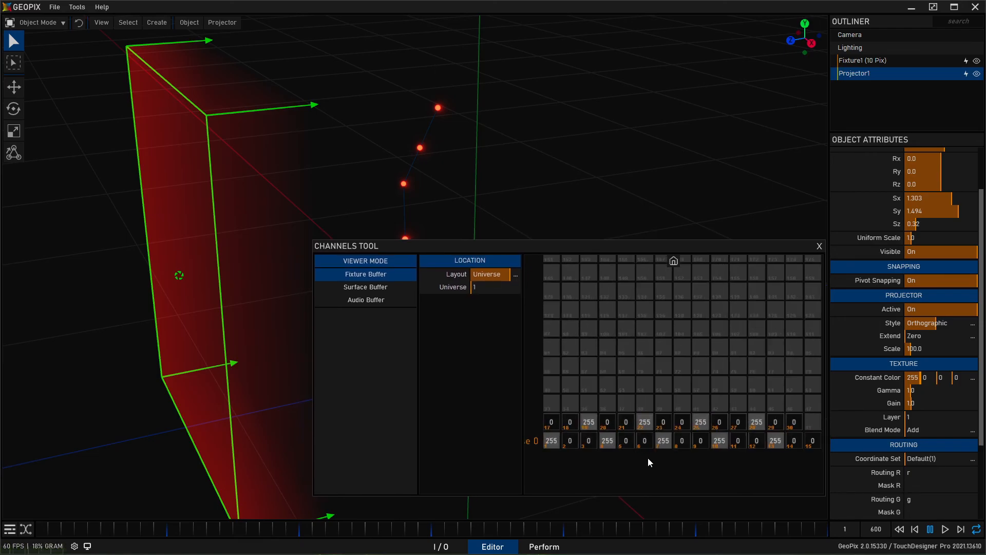
pyautogui.scroll(1, 679, 403)
pyautogui.scroll(1, 631, 461)
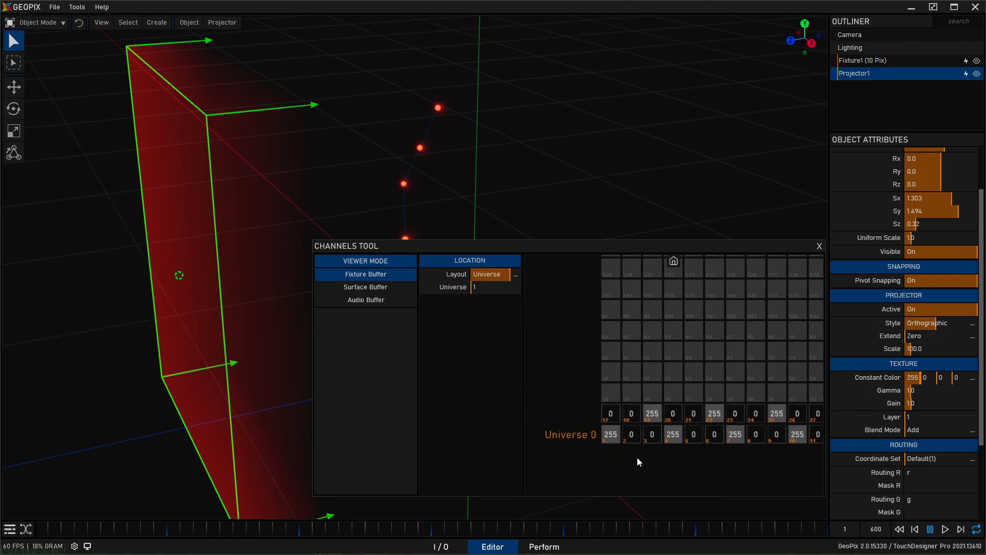
pyautogui.moveTo(642, 362); pyautogui.dragTo(652, 382, button='middle')
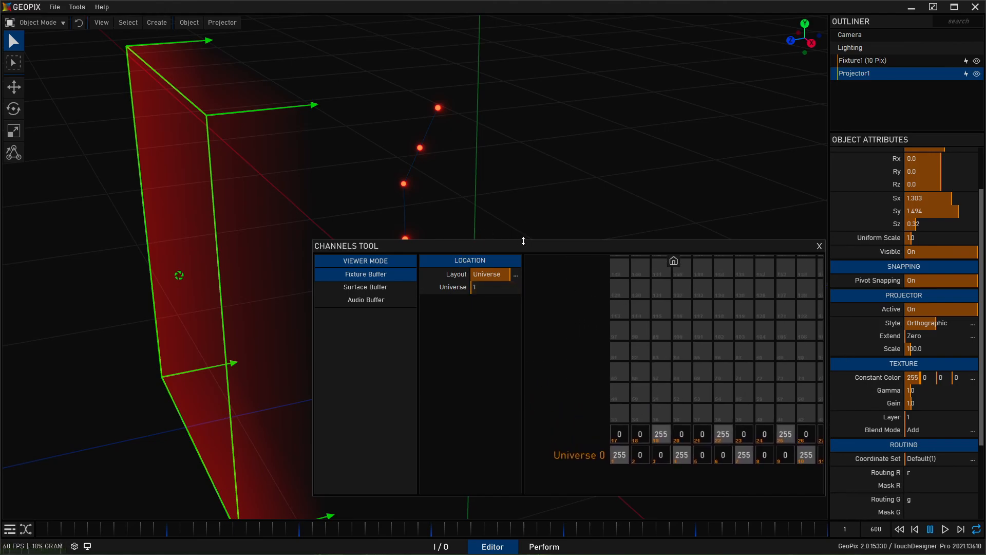
pyautogui.moveTo(524, 243); pyautogui.dragTo(507, 239)
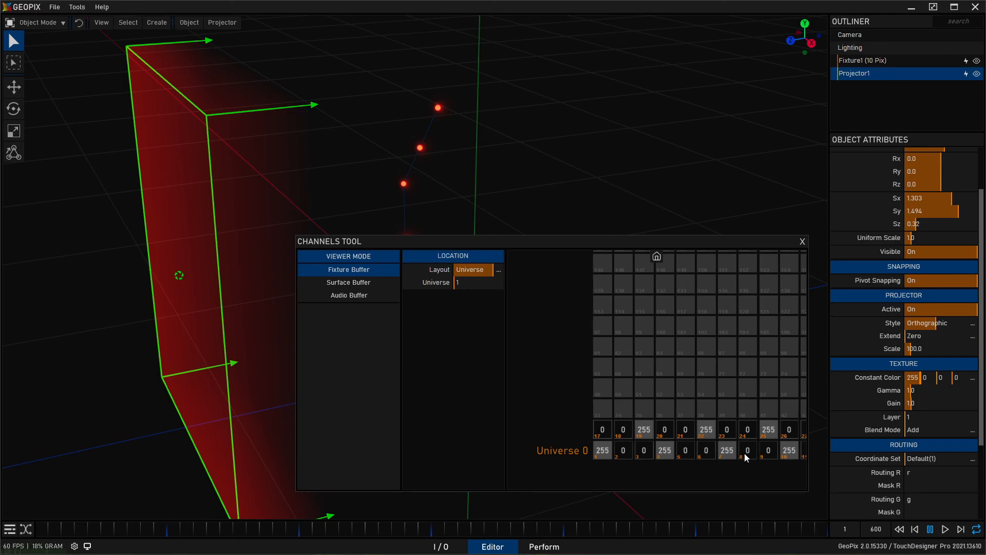
pyautogui.moveTo(628, 243); pyautogui.dragTo(620, 258)
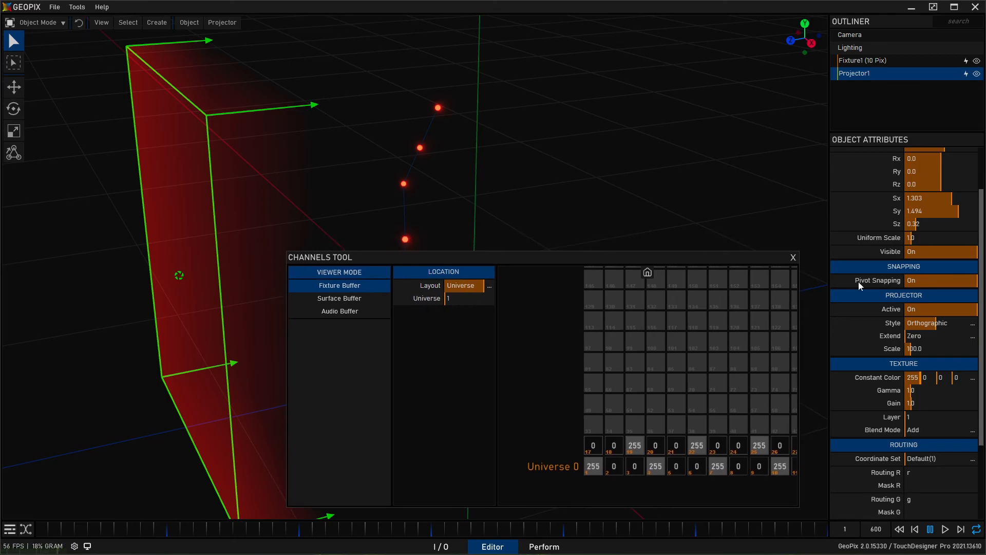
# Step: Set all of the projector's Constant Color values to 0 and bring the entire universe grid into view
pyautogui.moveTo(916, 372); pyautogui.dragTo(850, 368)
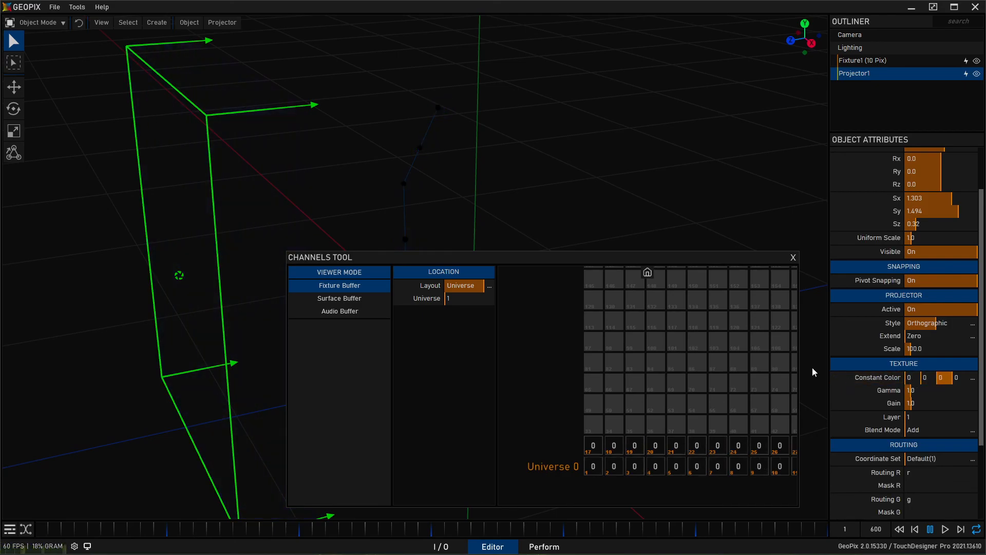
pyautogui.scroll(-3, 571, 368)
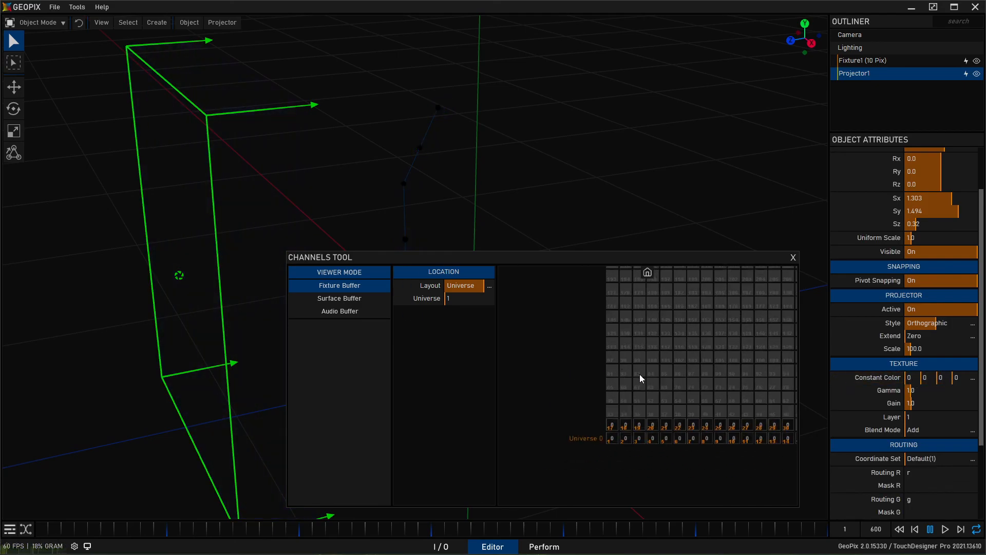
pyautogui.moveTo(672, 367); pyautogui.dragTo(602, 408)
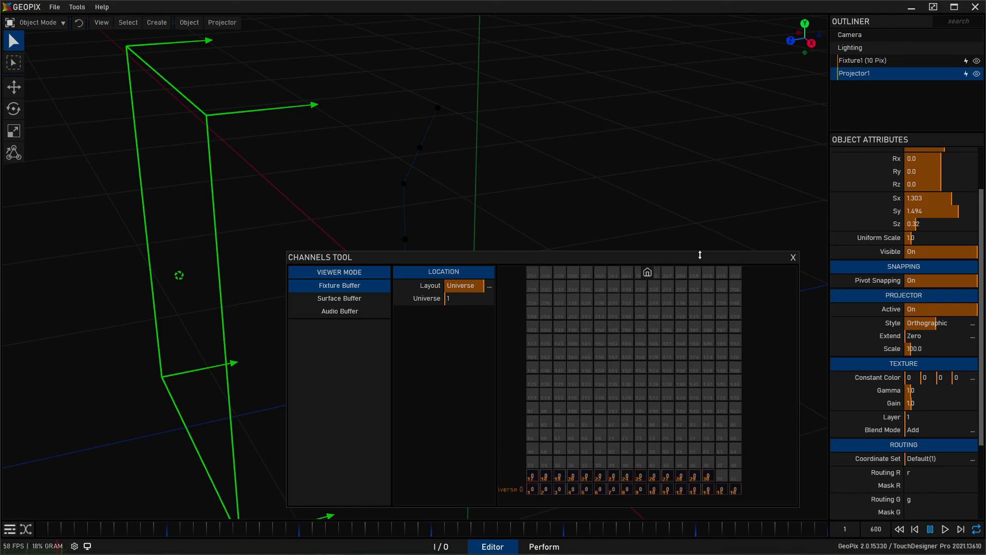
# Step: Check the fixture's numbered channels up close and close the Channels Tool
pyautogui.moveTo(705, 255); pyautogui.dragTo(718, 252)
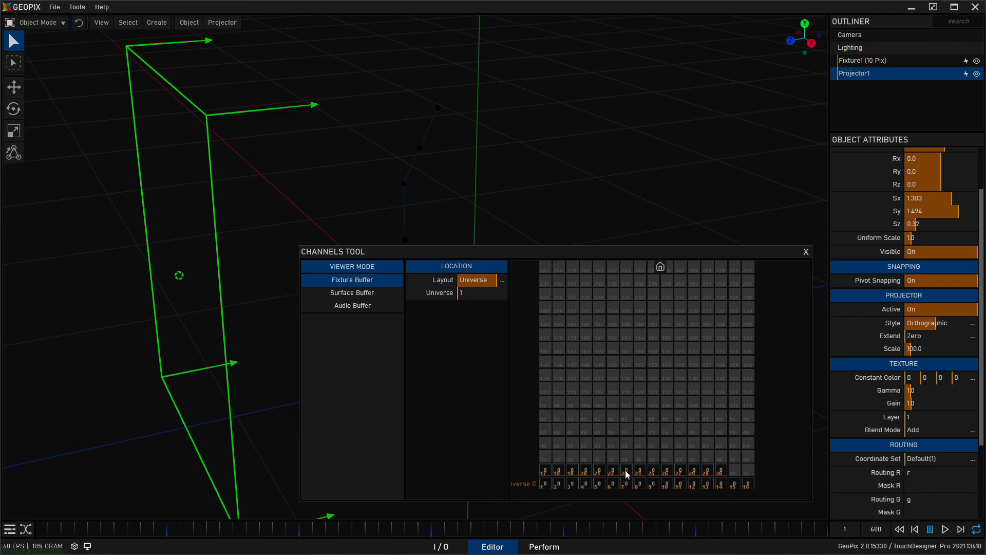
pyautogui.scroll(5, 607, 467)
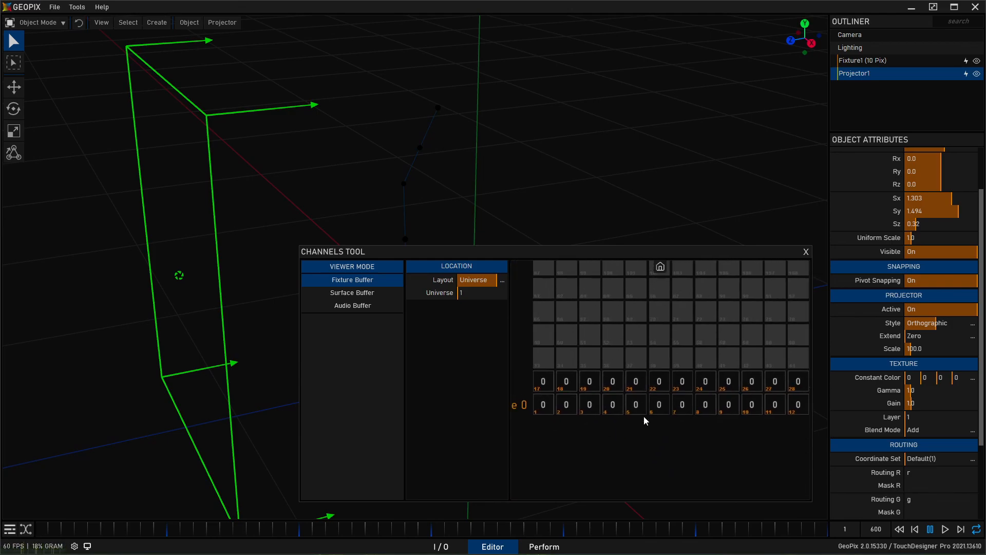
pyautogui.moveTo(642, 411); pyautogui.dragTo(669, 426)
pyautogui.click(806, 252)
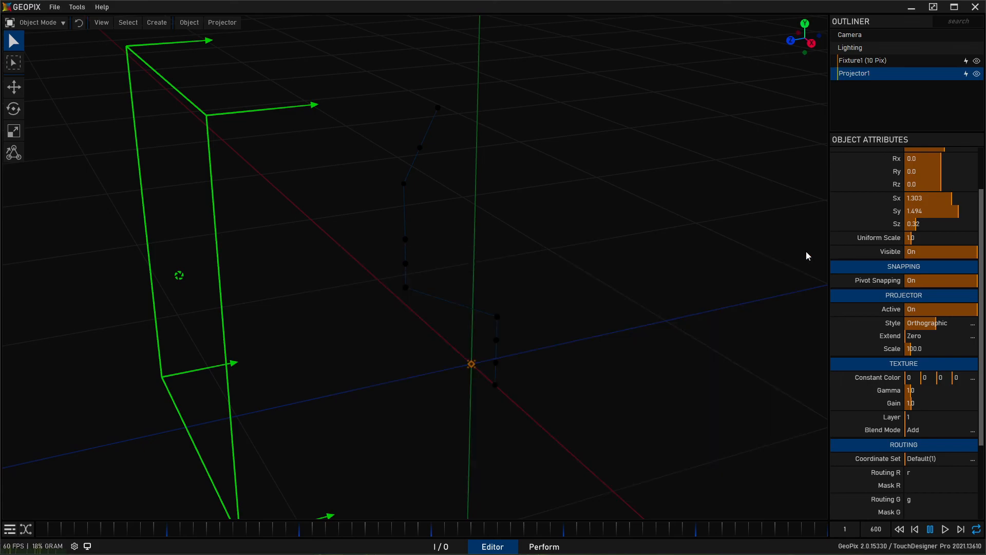